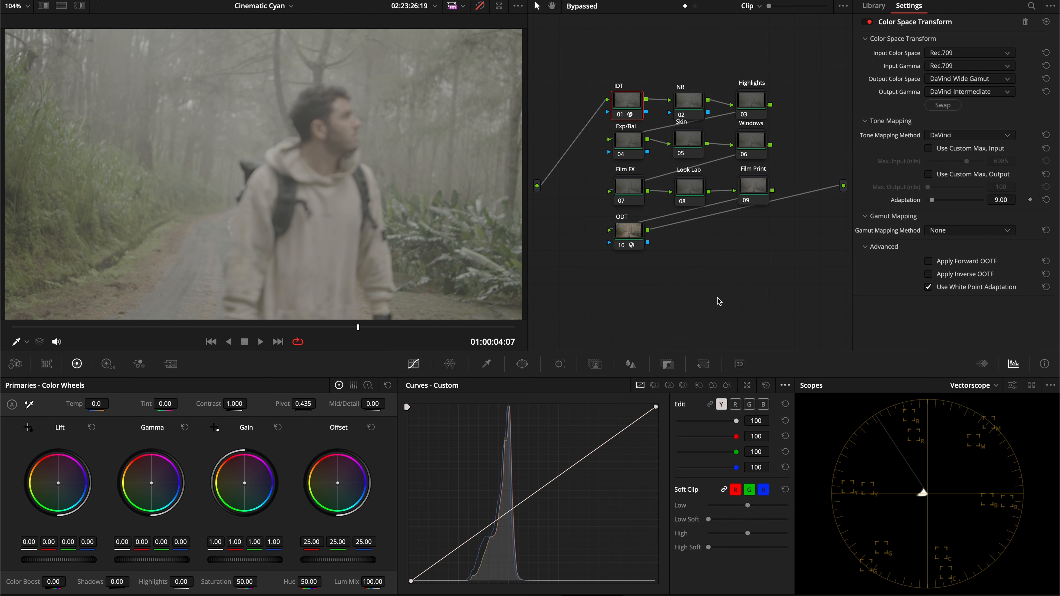
Set the IDT node's Color Space Transform input color space to Sony S-Gamut3.Cine and input gamma to Sony S-Log3
{"action": "left_click", "coordinate": [968, 53]}
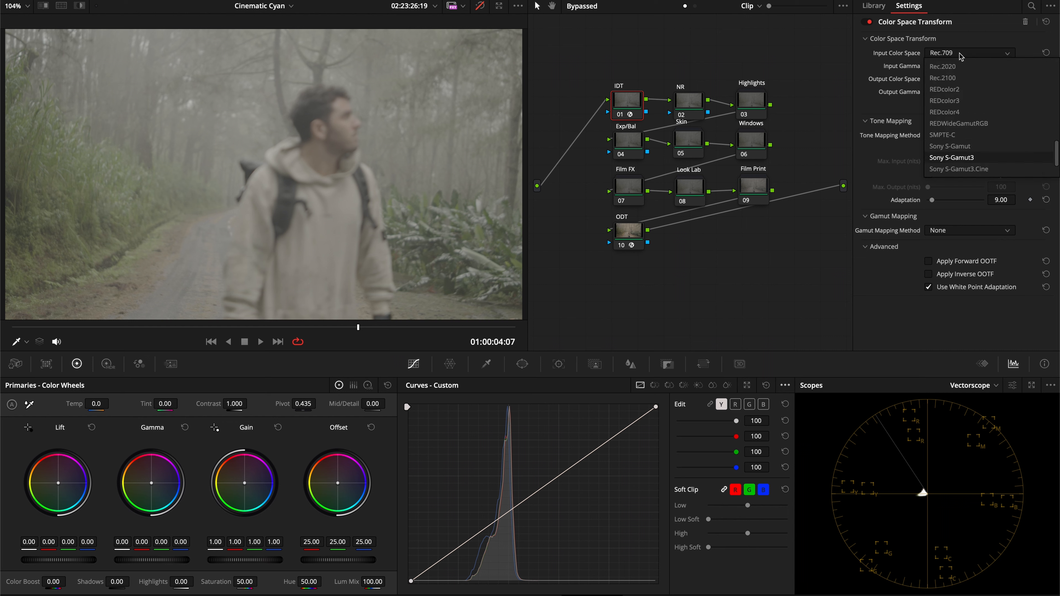
{"action": "left_click", "coordinate": [961, 55]}
{"action": "left_click", "coordinate": [952, 67]}
{"action": "key", "text": "Down"}
{"action": "key", "text": "Down"}
{"action": "key", "text": "Return"}
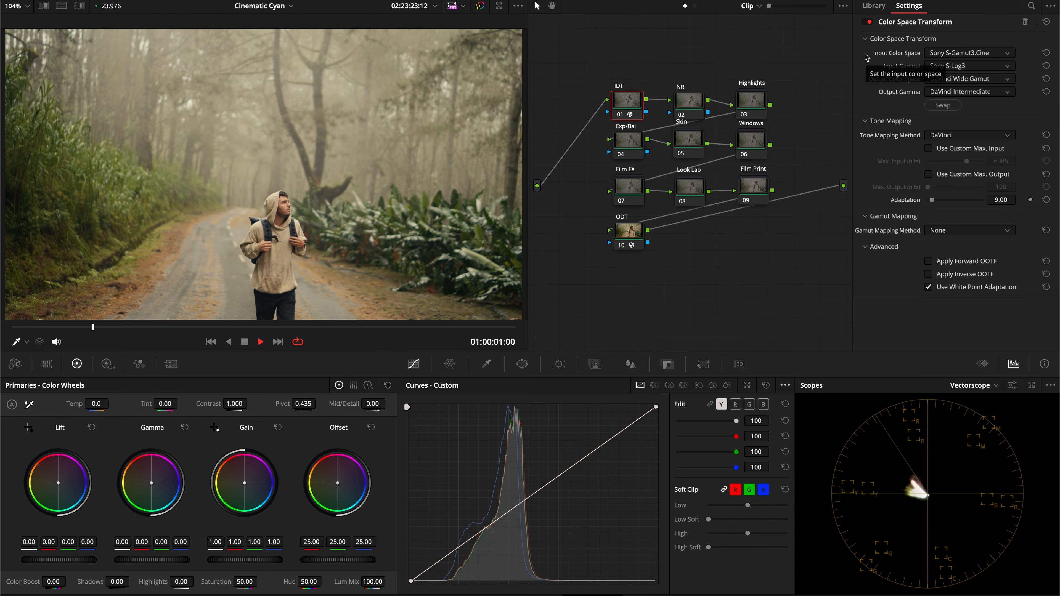
Select the Exp/Bal node and change the scope display to Waveform
{"action": "left_click", "coordinate": [751, 193]}
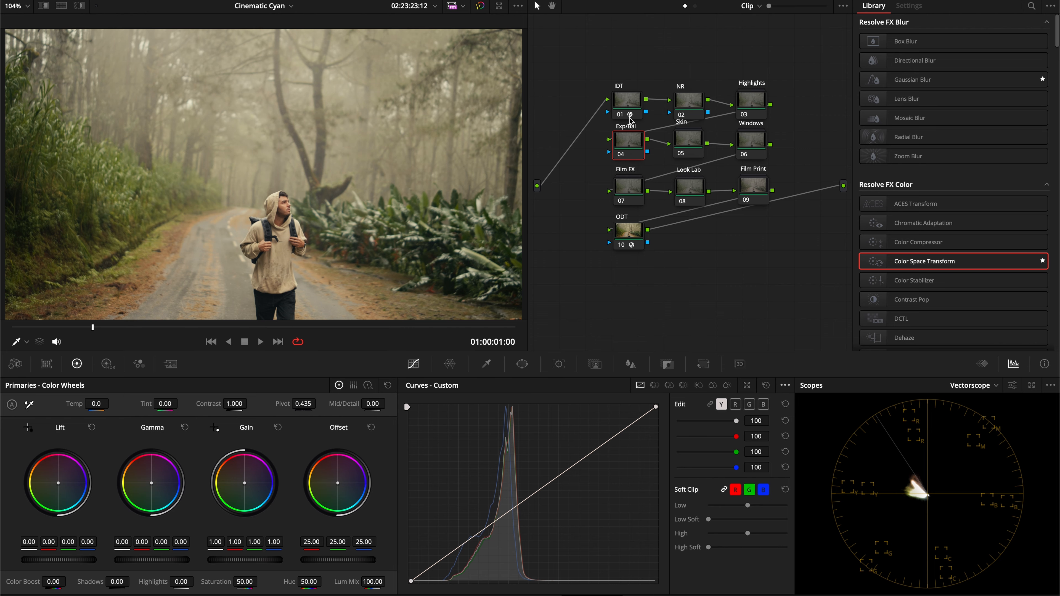
{"action": "left_click", "coordinate": [978, 385]}
{"action": "left_click", "coordinate": [987, 411]}
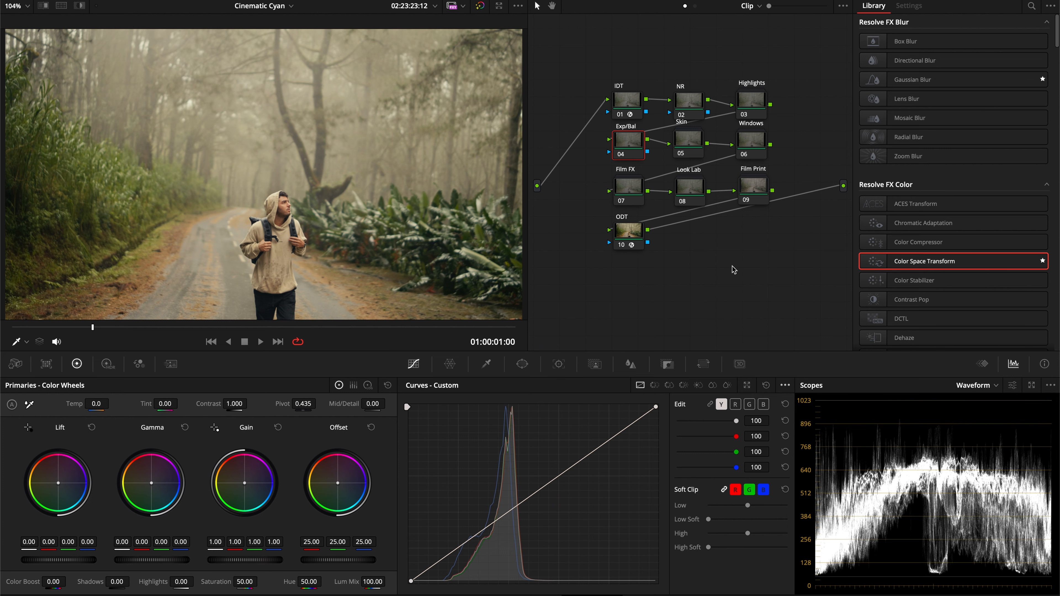
On the Exp/Bal node's HDR wheels, set the global exposure to -1.00 and the contrast to 0.600
{"action": "left_click", "coordinate": [107, 364]}
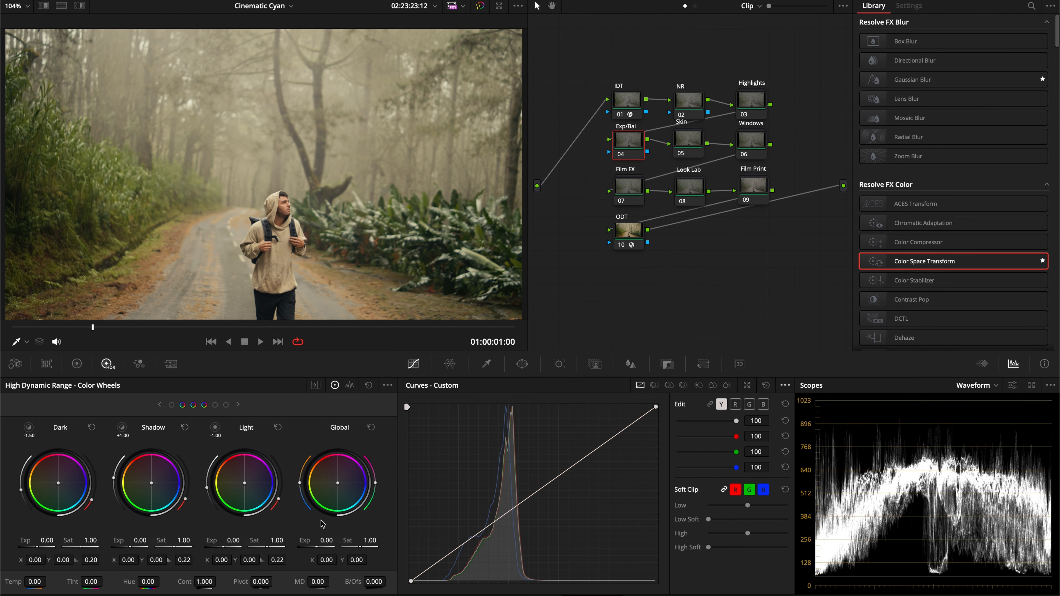
{"action": "left_click_drag", "start_coordinate": [322, 540], "coordinate": [292, 541]}
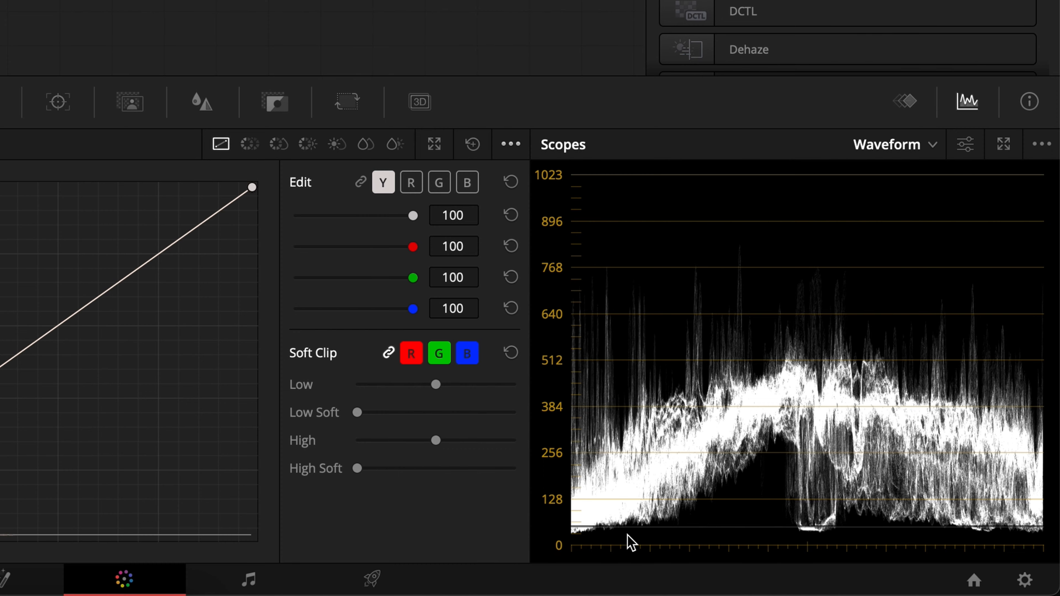
{"action": "left_click", "coordinate": [965, 144]}
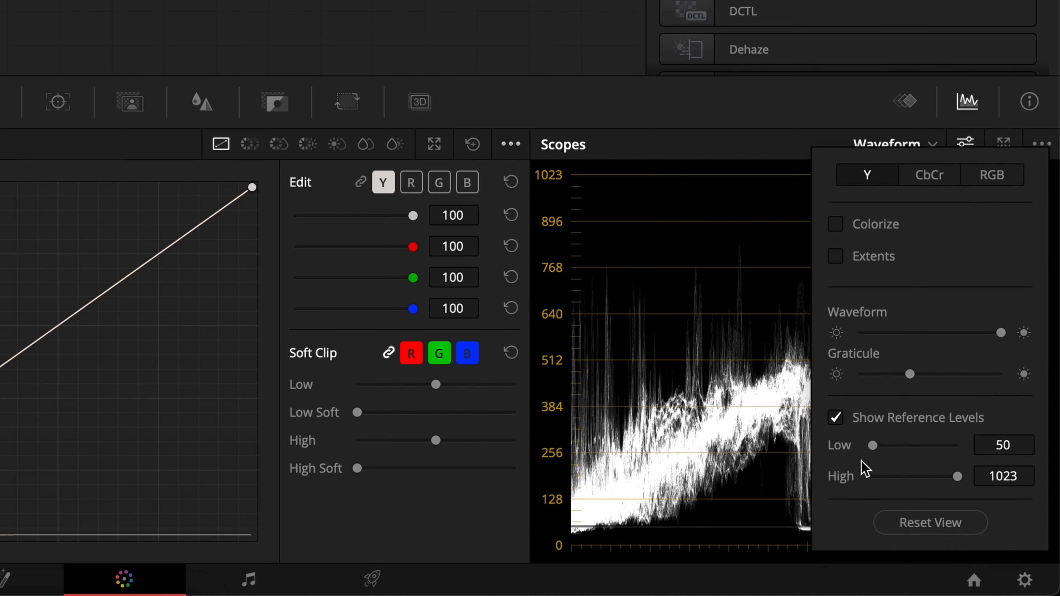
{"action": "left_click", "coordinate": [772, 533]}
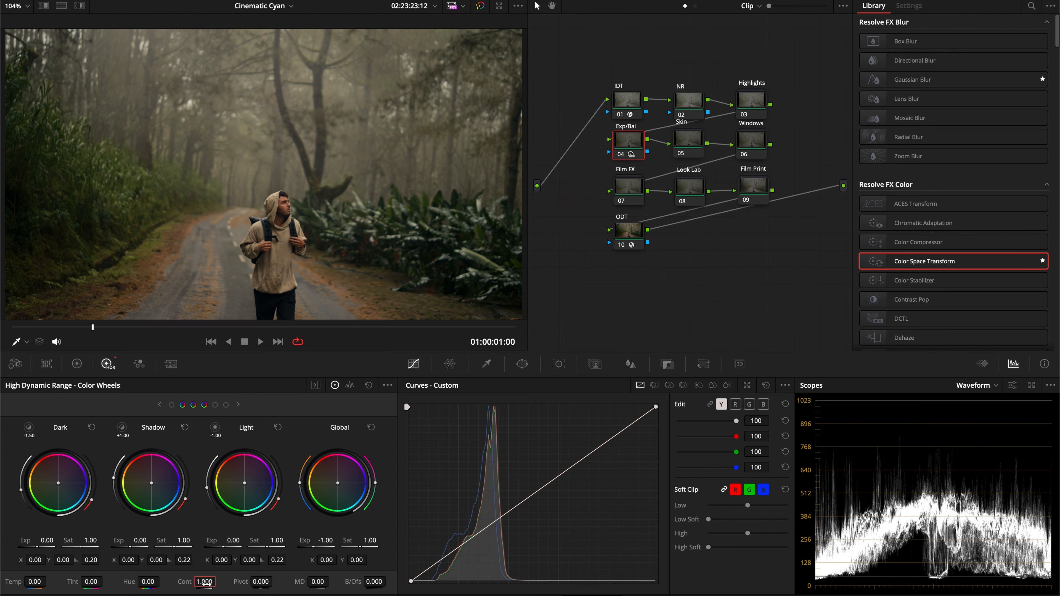
{"action": "left_click_drag", "start_coordinate": [204, 583], "coordinate": [183, 583]}
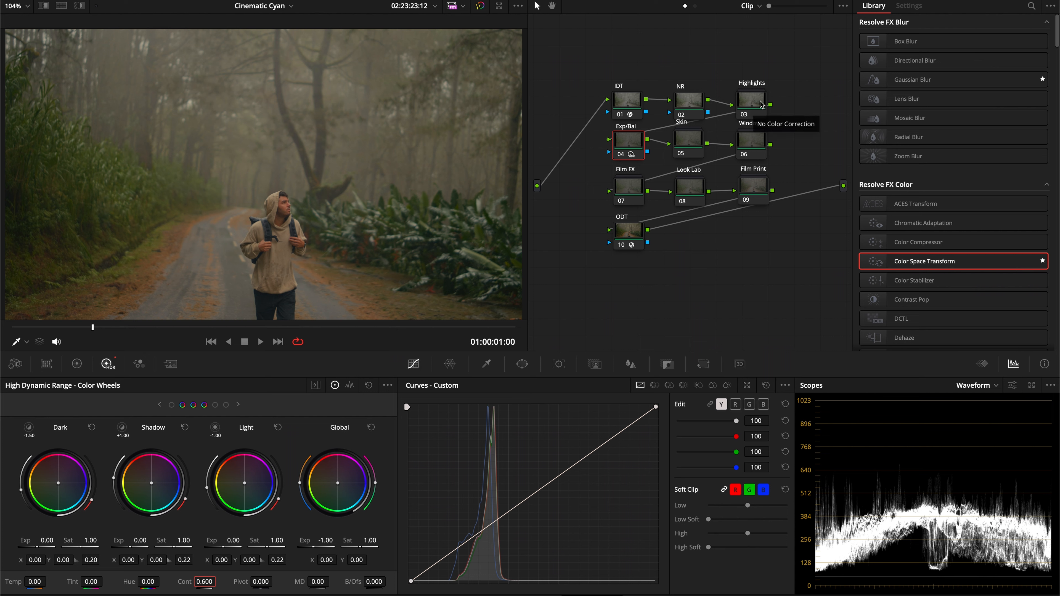
Open the Highlights compound node, add a serial node before its inner Highlights node, and move the external matte lower
{"action": "double_click", "coordinate": [750, 99]}
{"action": "left_click", "coordinate": [674, 122]}
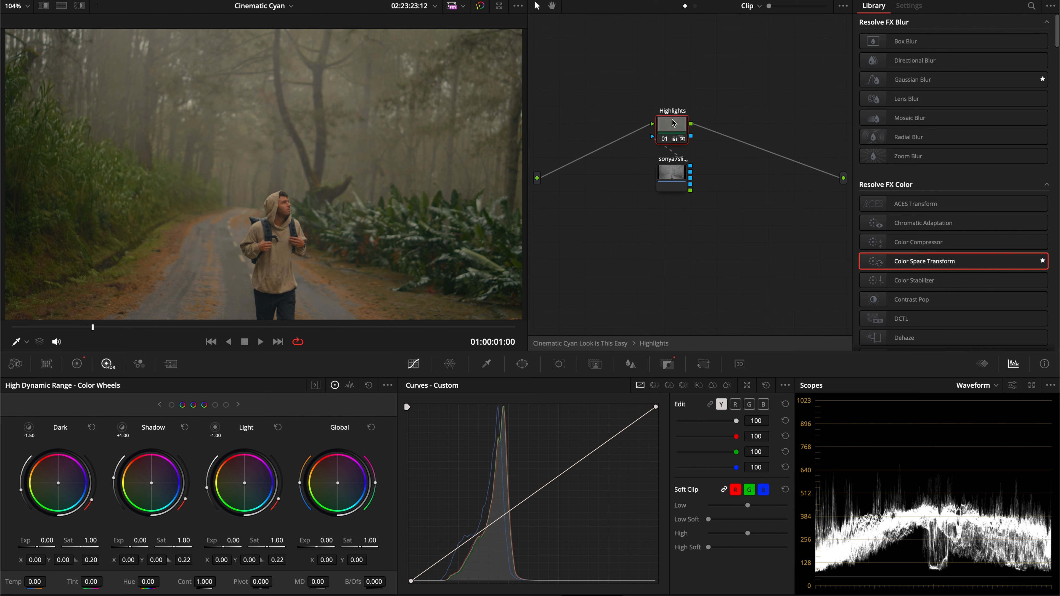
{"action": "key", "text": "shift+s"}
{"action": "left_click", "coordinate": [679, 173]}
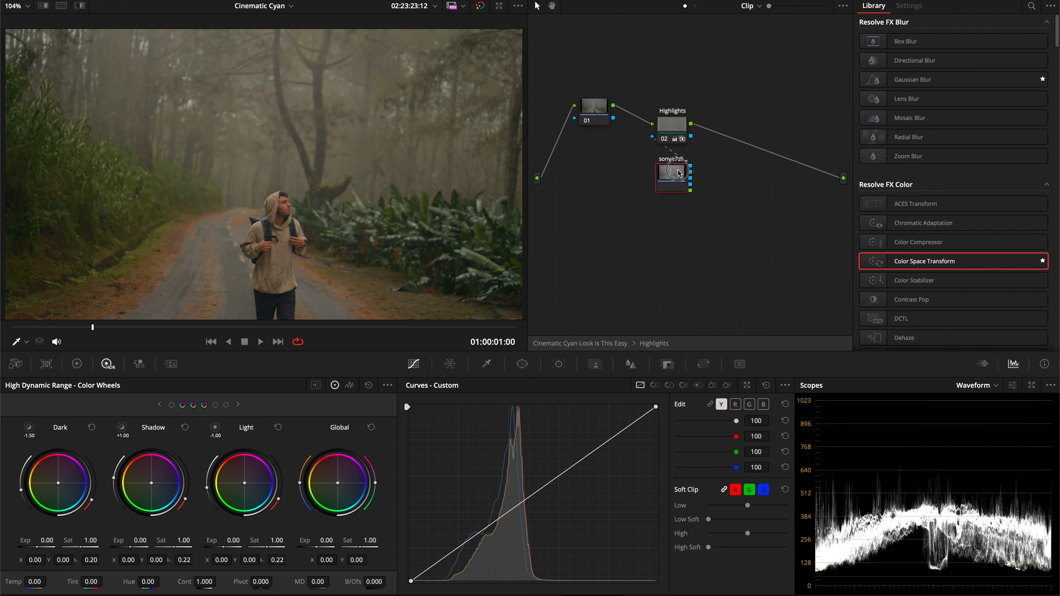
{"action": "left_click_drag", "start_coordinate": [679, 173], "coordinate": [672, 193]}
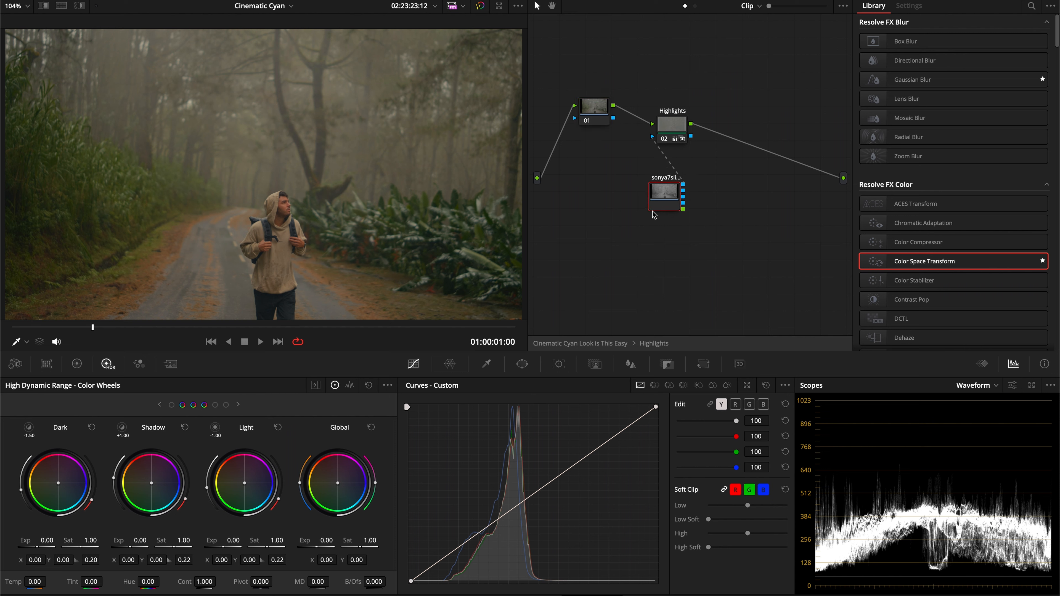
Connect the external matte to the new node 01 and invert its key input, checking the isolated area
{"action": "left_click", "coordinate": [667, 364]}
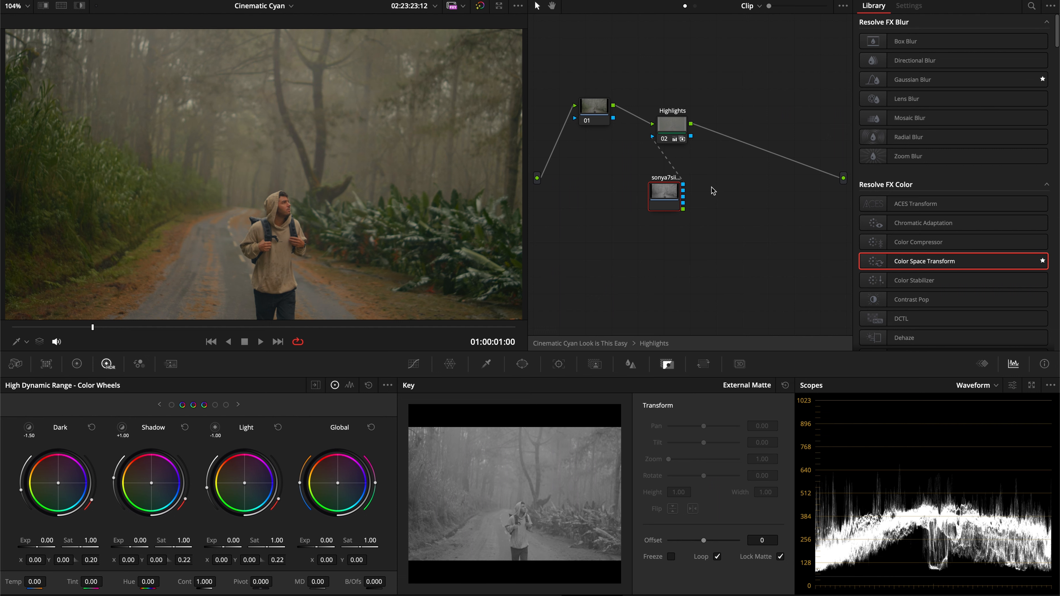
{"action": "left_click_drag", "start_coordinate": [684, 184], "coordinate": [601, 131]}
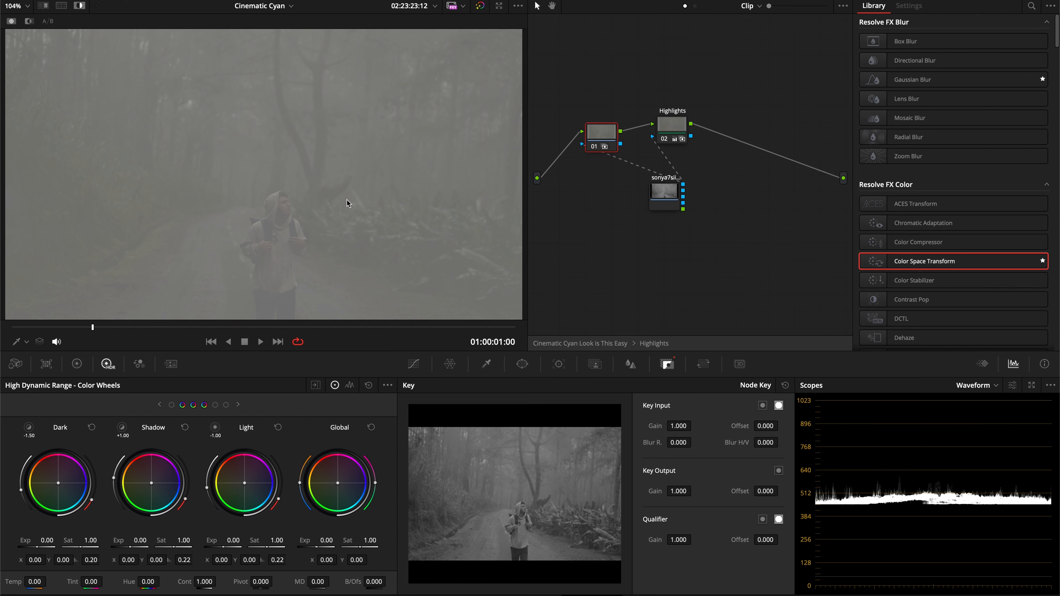
{"action": "left_click", "coordinate": [764, 407]}
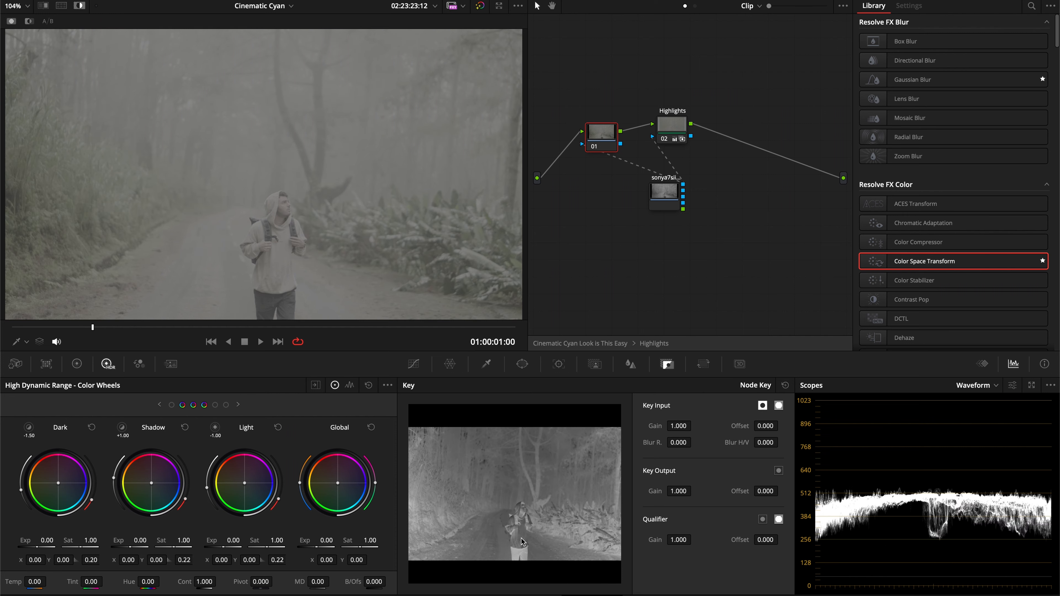
{"action": "key", "text": "shift+h"}
{"action": "left_click_drag", "start_coordinate": [604, 140], "coordinate": [612, 132]}
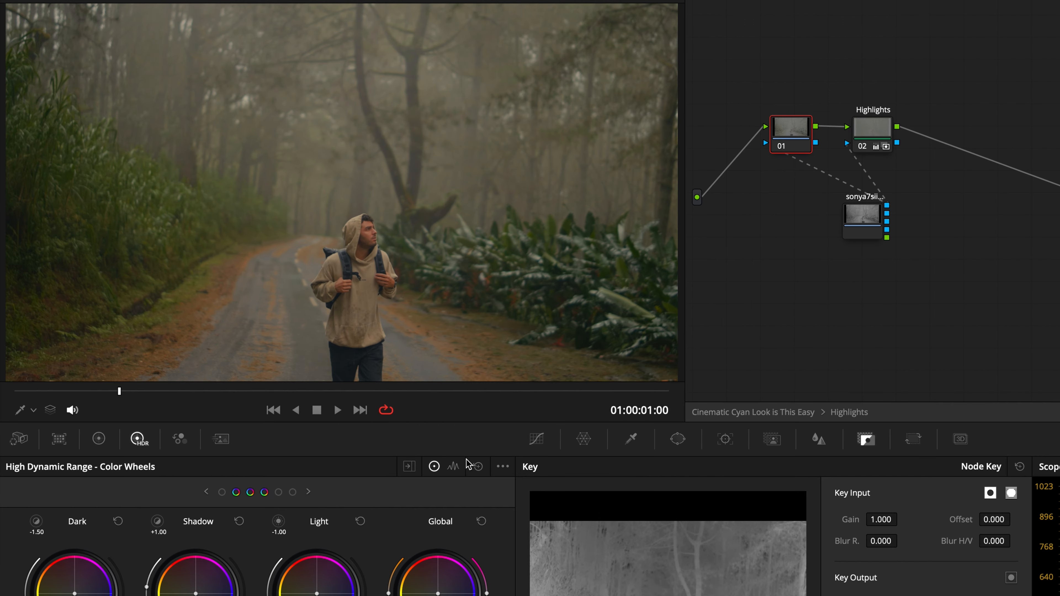
Set node 01's Mid/Detail to -44.50 in the primaries and compare the image with the node off and on
{"action": "left_click", "coordinate": [100, 438]}
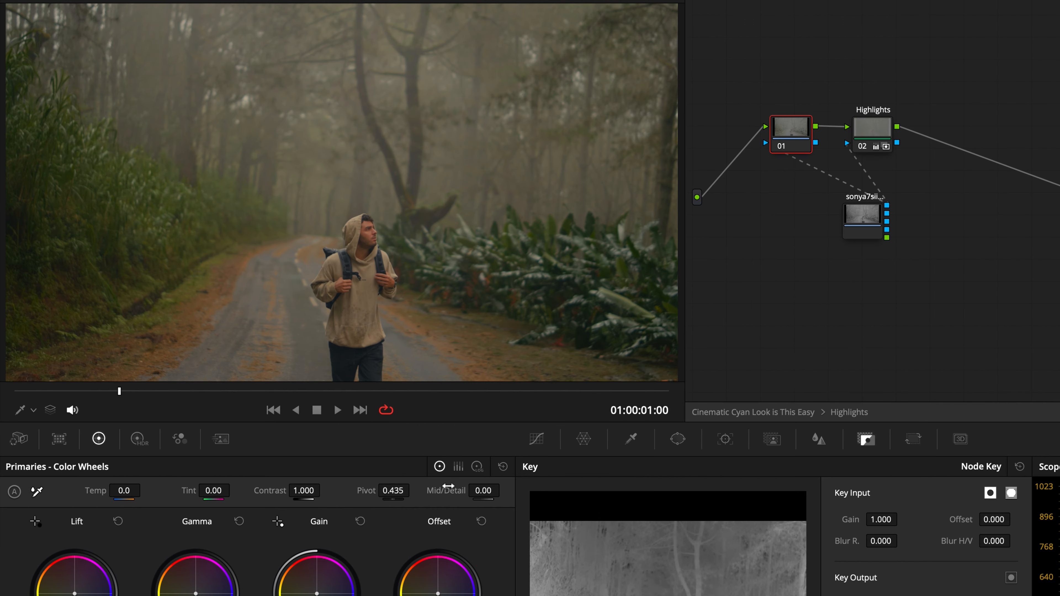
{"action": "left_click_drag", "start_coordinate": [446, 488], "coordinate": [374, 503]}
{"action": "left_click_drag", "start_coordinate": [208, 487], "coordinate": [125, 506]}
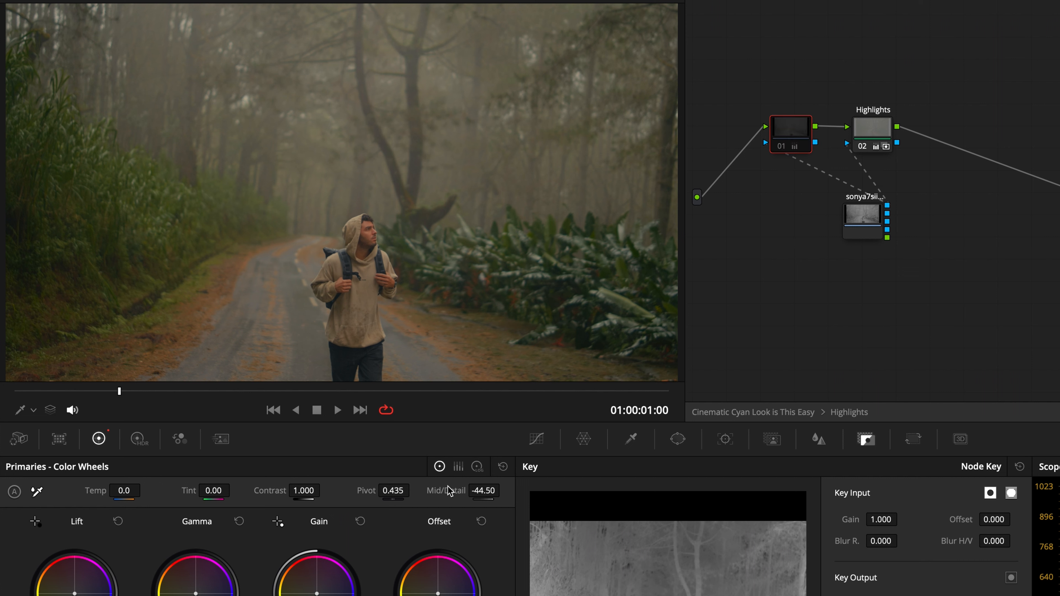
{"action": "key", "text": "ctrl+d"}
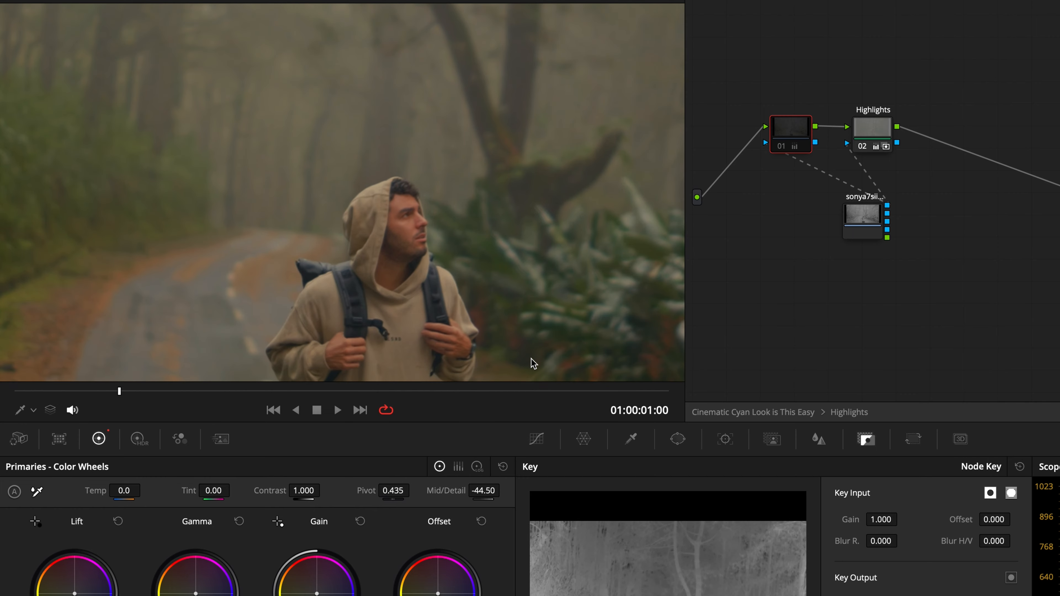
{"action": "key", "text": "ctrl+d"}
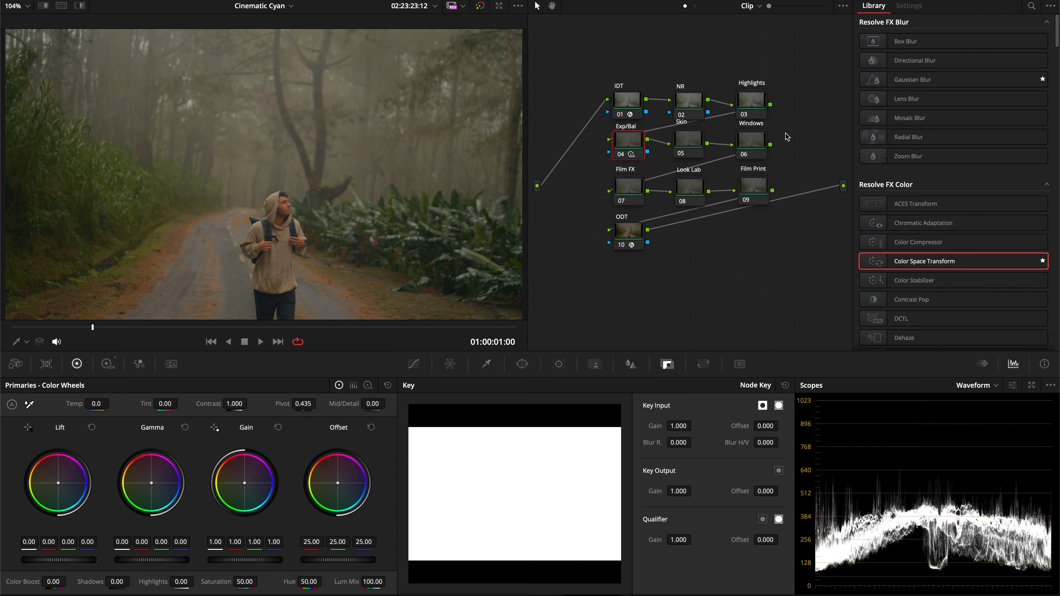
Disable the inner Highlights node inside the Highlights compound node and review the frame full screen from the main node tree
{"action": "left_click", "coordinate": [745, 112]}
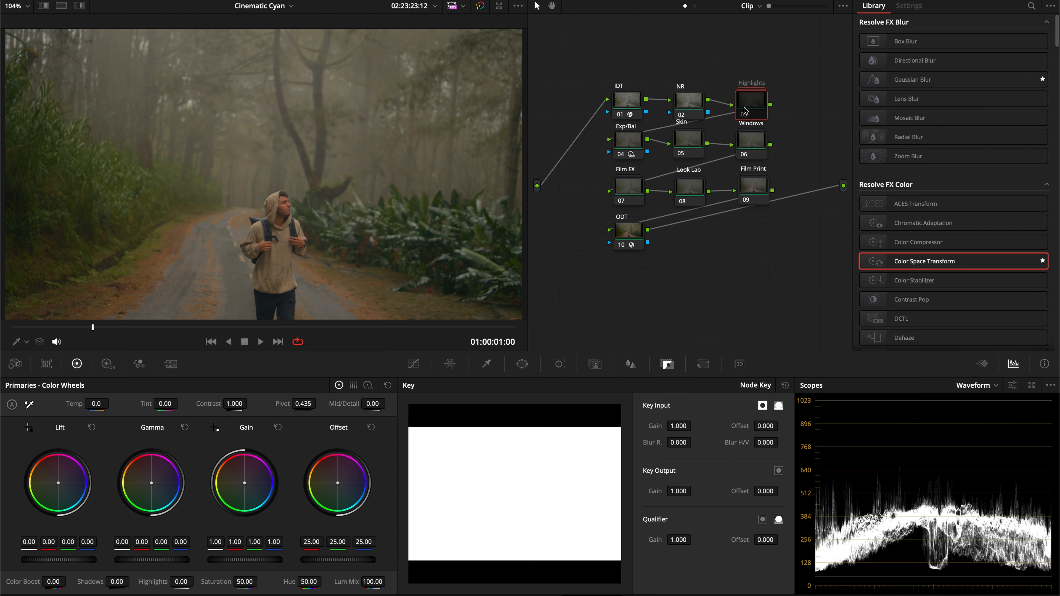
{"action": "left_click", "coordinate": [745, 112]}
{"action": "double_click", "coordinate": [745, 109]}
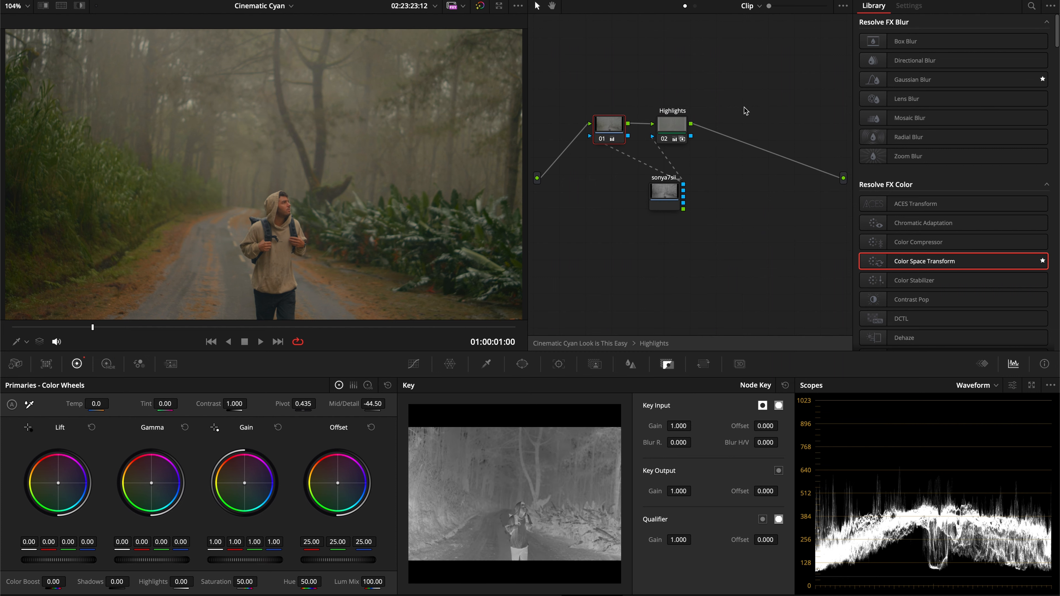
{"action": "left_click", "coordinate": [676, 131]}
{"action": "key", "text": "super+d"}
{"action": "left_click", "coordinate": [579, 343]}
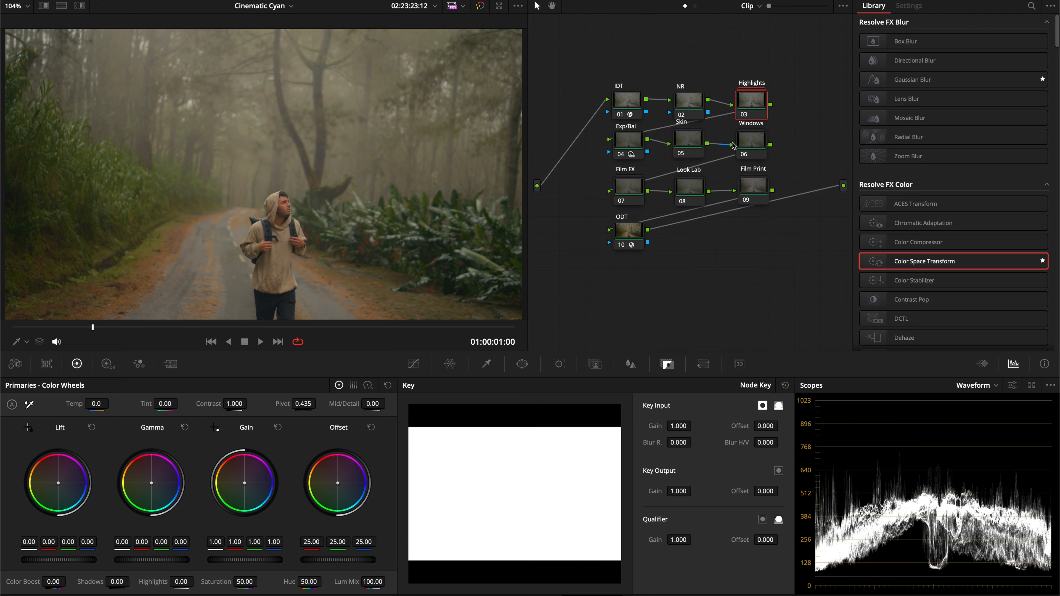
{"action": "key", "text": "super+f"}
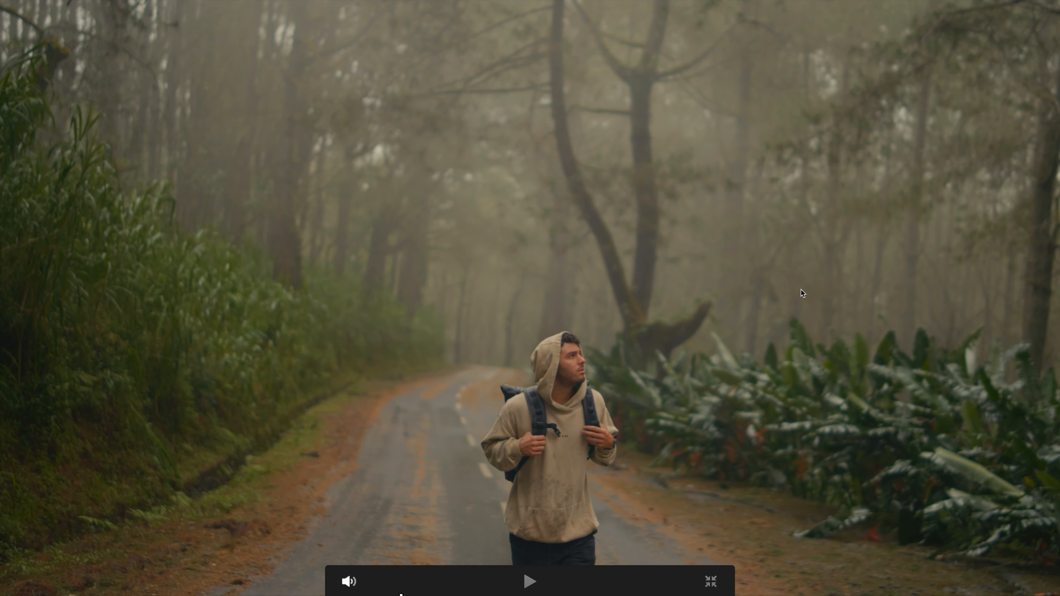
{"action": "key", "text": "super+f"}
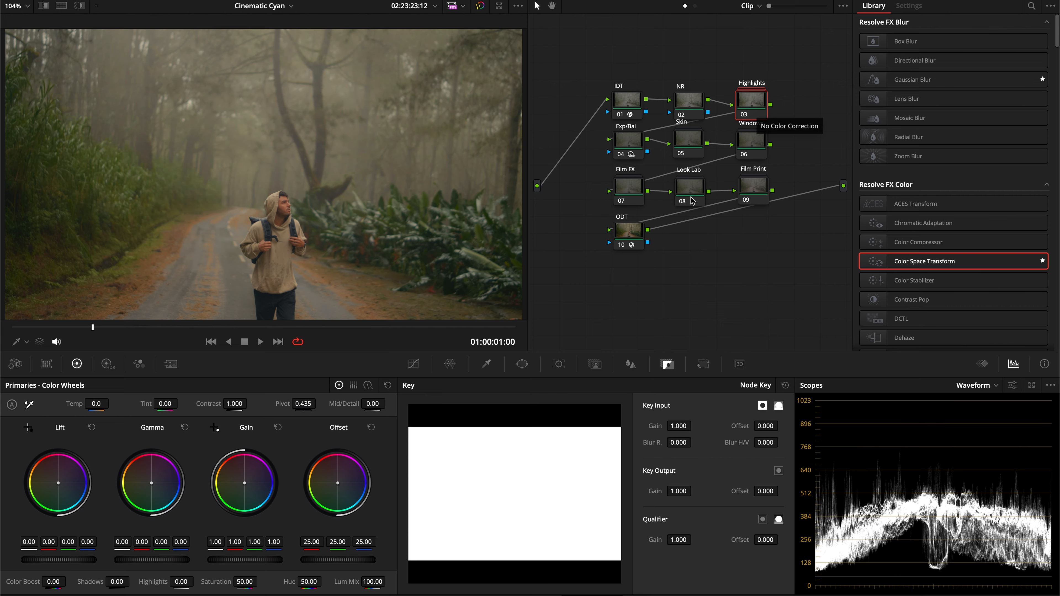
Open the Look Lab compound node at its Look node and change the scope display to Vectorscope
{"action": "double_click", "coordinate": [691, 200]}
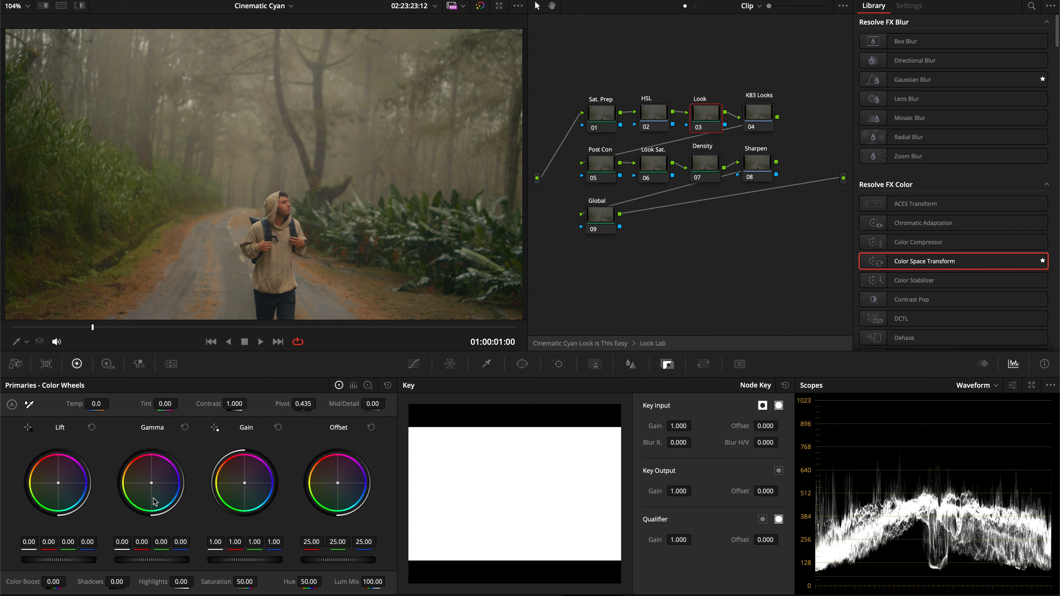
{"action": "left_click", "coordinate": [972, 385]}
{"action": "left_click", "coordinate": [978, 424]}
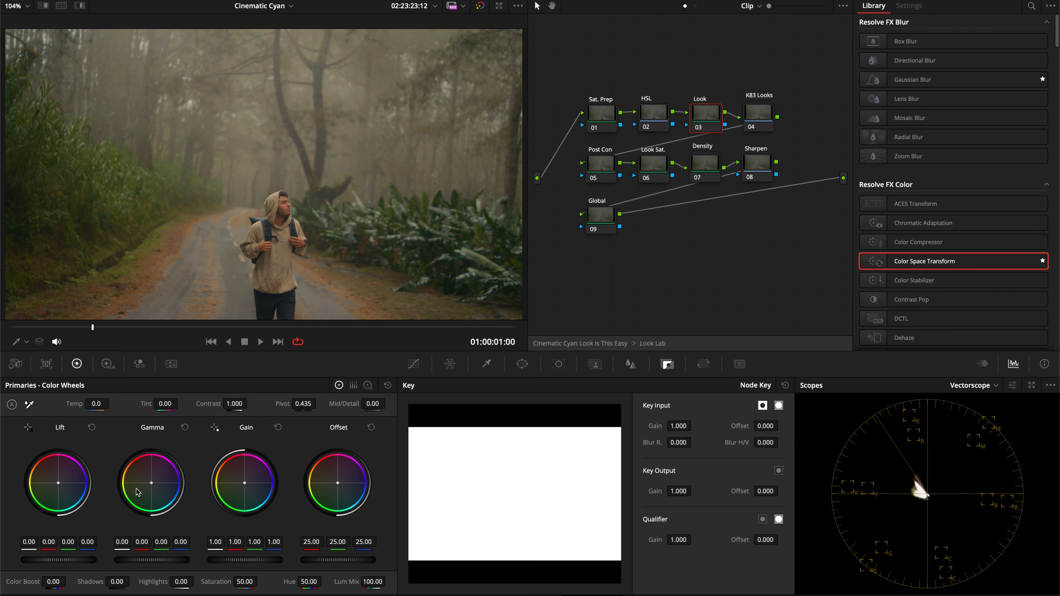
Set the Look node's gamma to -0.02 for red and -0.01 for green, checking the color shift on the vectorscope
{"action": "left_click", "coordinate": [142, 542]}
{"action": "type", "text": "-0.02"}
{"action": "key", "text": "Return"}
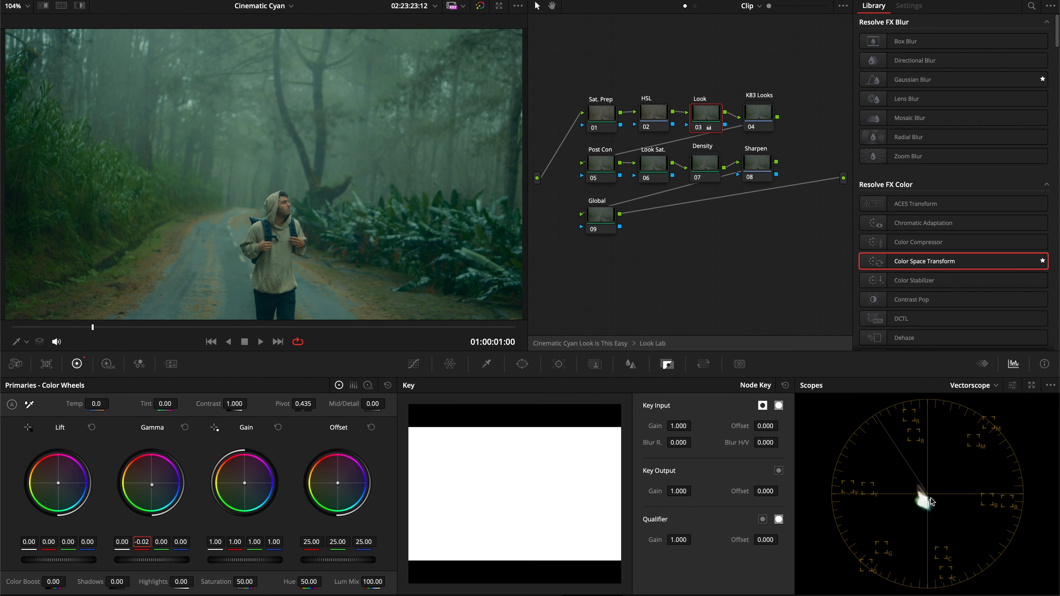
{"action": "scroll", "coordinate": [931, 499], "scroll_direction": "up", "scroll_amount": 5}
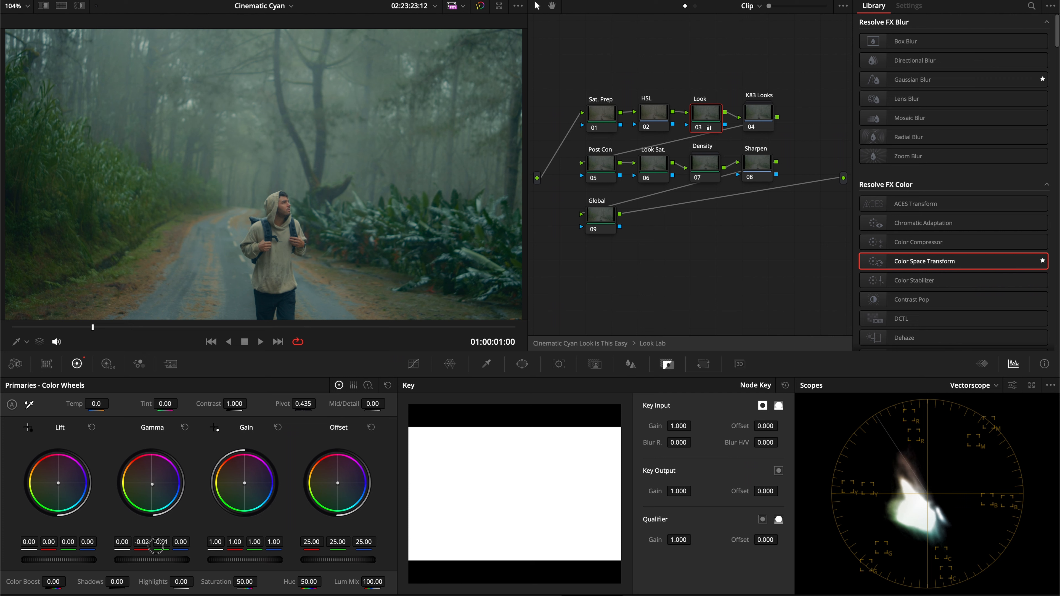
{"action": "scroll", "coordinate": [924, 482], "scroll_direction": "down", "scroll_amount": 5}
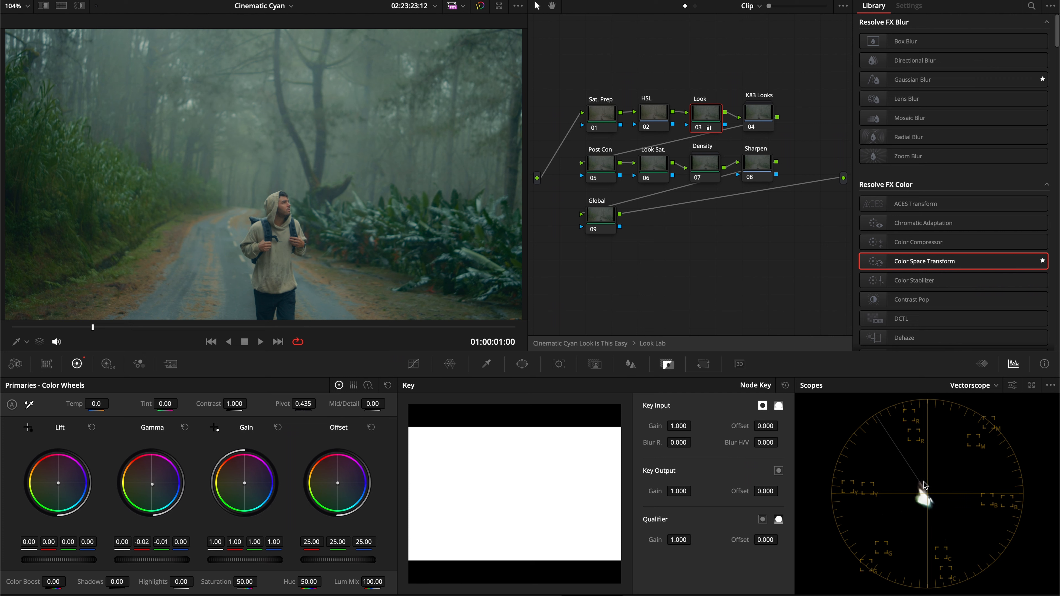
Compare the image with the Look node's gamma correction off and on
{"action": "key", "text": "ctrl+d"}
{"action": "key", "text": "ctrl+d"}
{"action": "key", "text": "ctrl+d"}
{"action": "key", "text": "ctrl+d"}
{"action": "key", "text": "ctrl+d"}
{"action": "key", "text": "ctrl+d"}
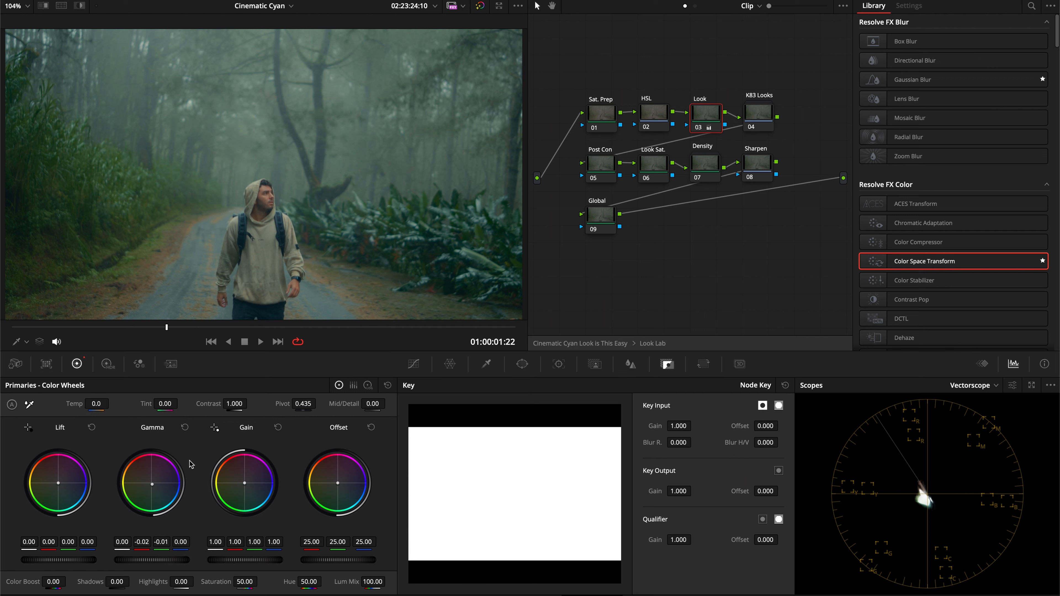
Select the Post Con node and show its custom curves alongside the Waveform scope
{"action": "left_click", "coordinate": [614, 166]}
{"action": "left_click", "coordinate": [958, 388]}
{"action": "left_click", "coordinate": [973, 415]}
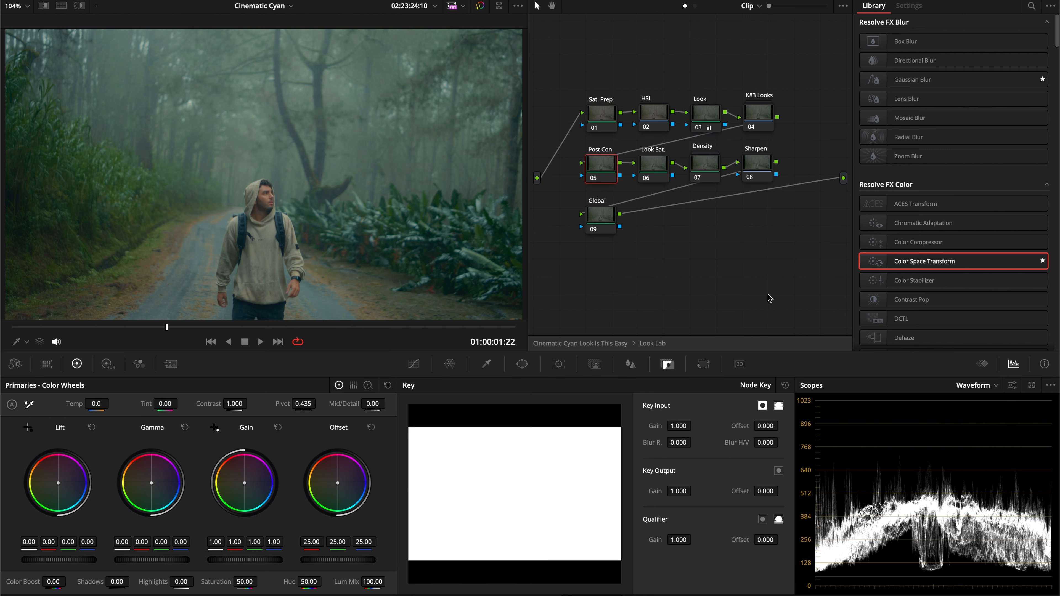
{"action": "left_click", "coordinate": [407, 366]}
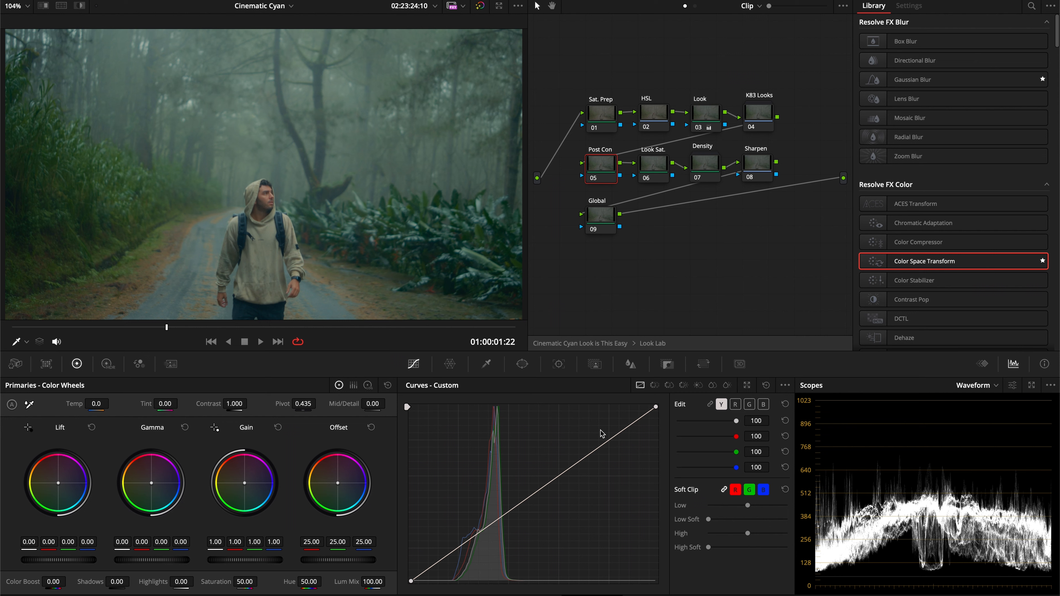
Set the Look Sat. node's green gamma value to 0.02 and compare the image with the node off and on
{"action": "left_click", "coordinate": [661, 174]}
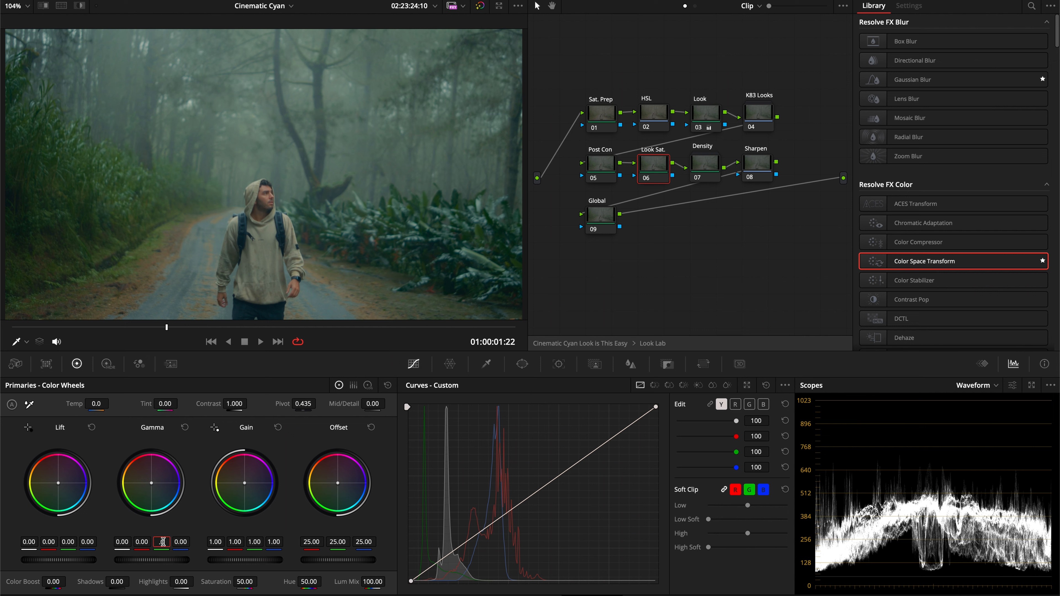
{"action": "left_click_drag", "start_coordinate": [161, 541], "coordinate": [164, 541]}
{"action": "type", "text": ".02"}
{"action": "key", "text": "Return"}
{"action": "key", "text": "super+d"}
{"action": "key", "text": "super+d"}
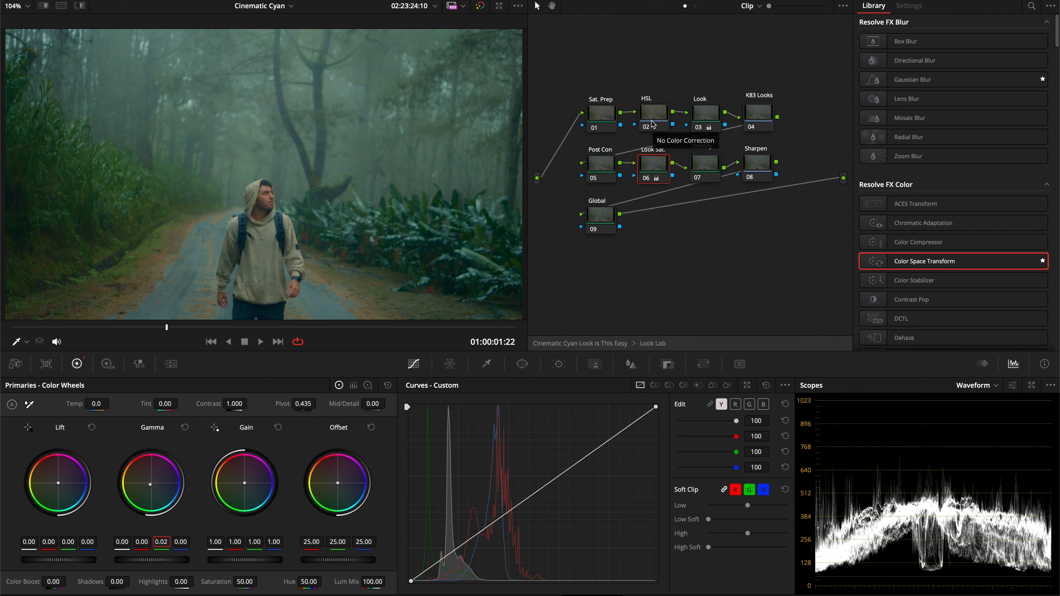
On the Post Con node, enable spline handles for the custom curve and pull the black point's handle below the diagonal
{"action": "left_click", "coordinate": [607, 160]}
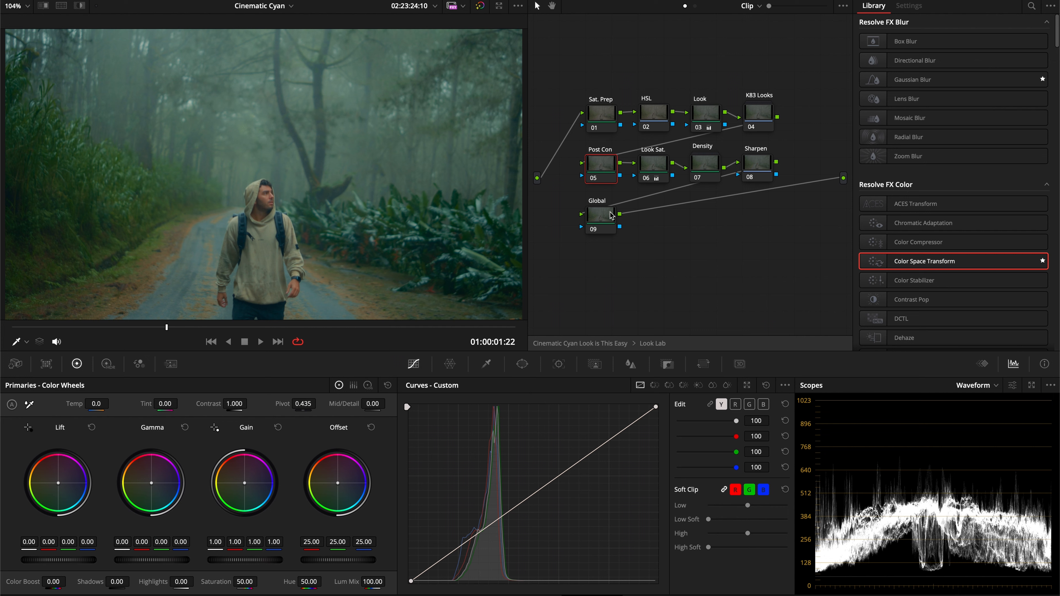
{"action": "left_click", "coordinate": [785, 385]}
{"action": "left_click", "coordinate": [809, 454]}
{"action": "left_click", "coordinate": [409, 585]}
{"action": "left_click_drag", "start_coordinate": [493, 524], "coordinate": [498, 541]}
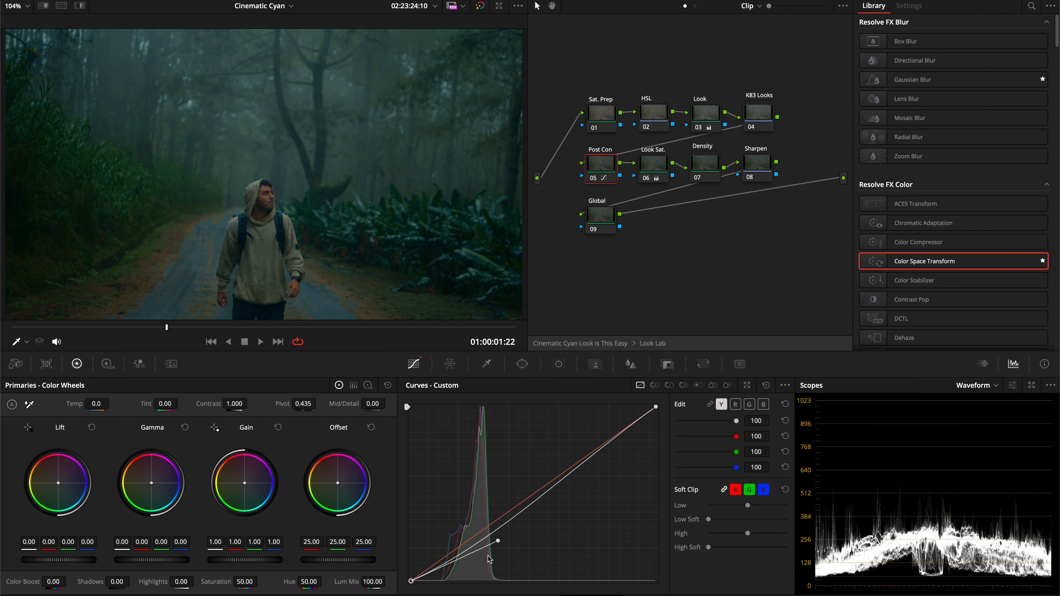
Raise the white point's handle on the Post Con curve above the diagonal to lift the highlights and form an S-curve
{"action": "left_click_drag", "start_coordinate": [498, 542], "coordinate": [574, 465]}
{"action": "left_click_drag", "start_coordinate": [574, 465], "coordinate": [572, 430]}
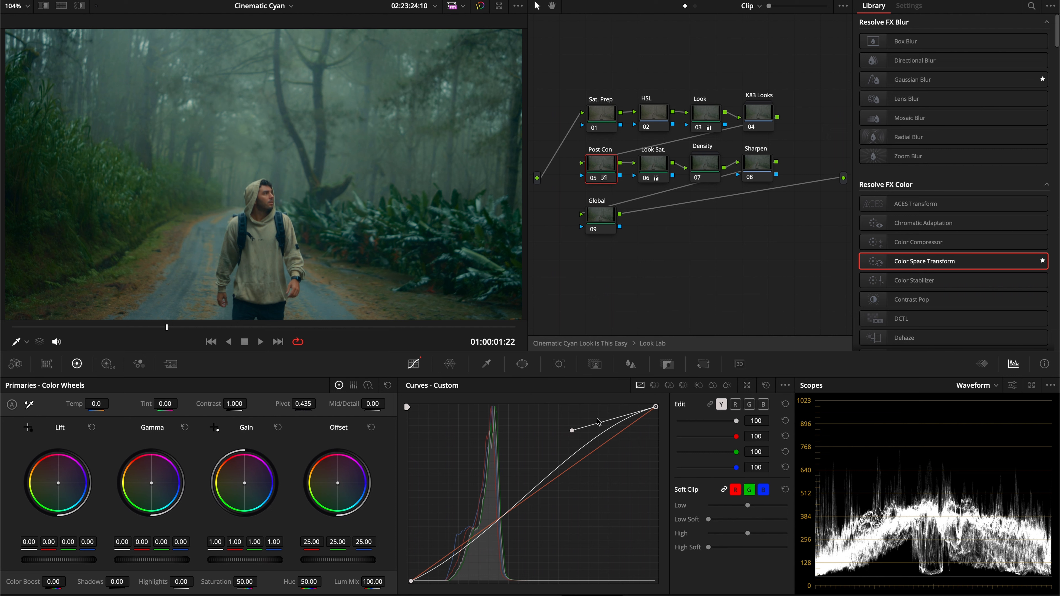
{"action": "left_click_drag", "start_coordinate": [576, 433], "coordinate": [574, 424]}
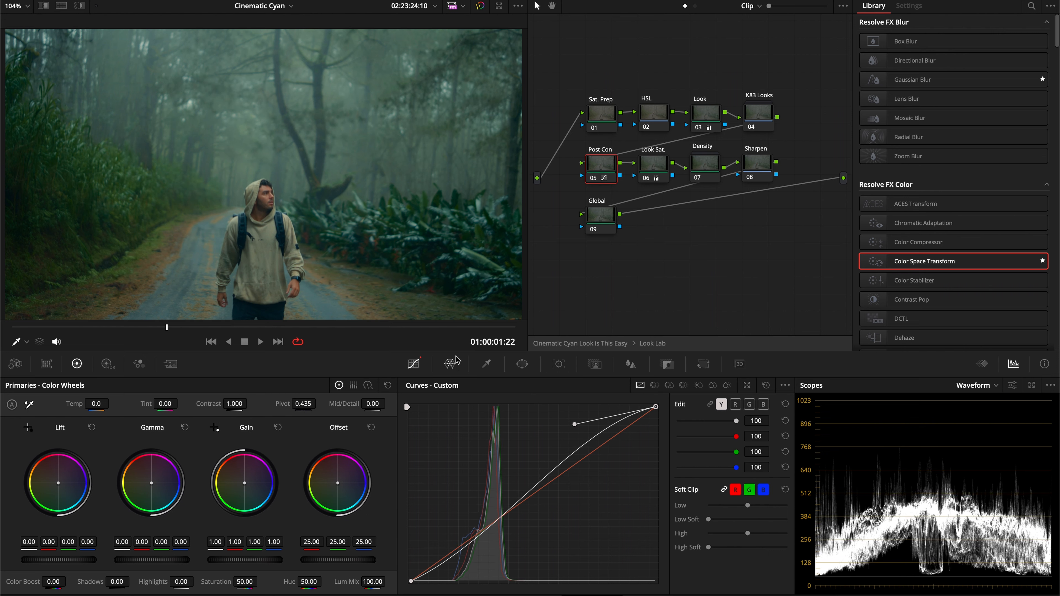
{"action": "left_click_drag", "start_coordinate": [574, 426], "coordinate": [575, 417]}
Set the viewer's on-screen control to Qualifier and check the scopes' Display Qualifier Focus option
{"action": "left_click", "coordinate": [17, 342]}
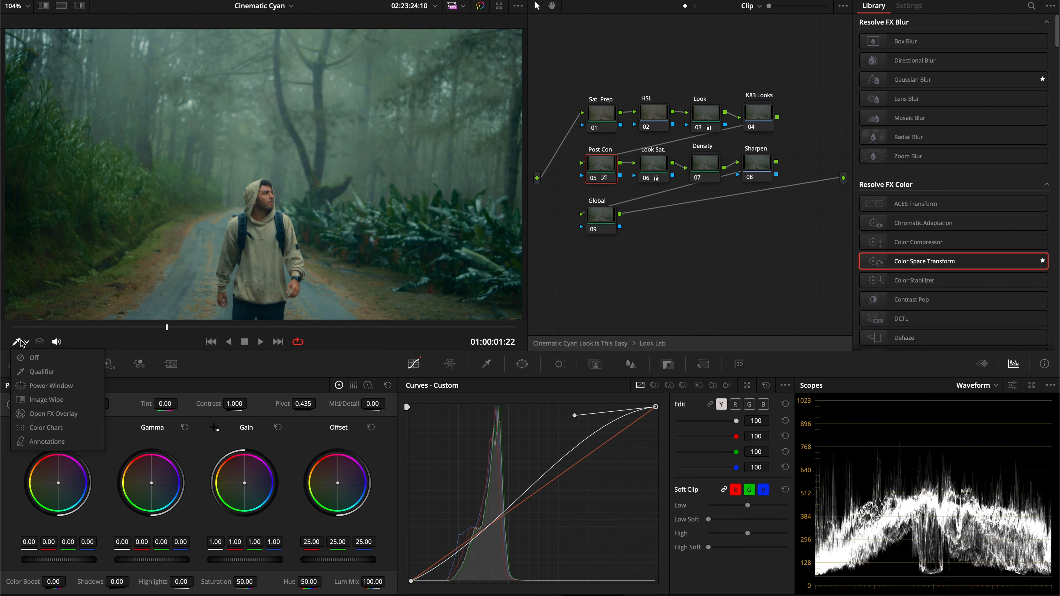
{"action": "left_click", "coordinate": [95, 375]}
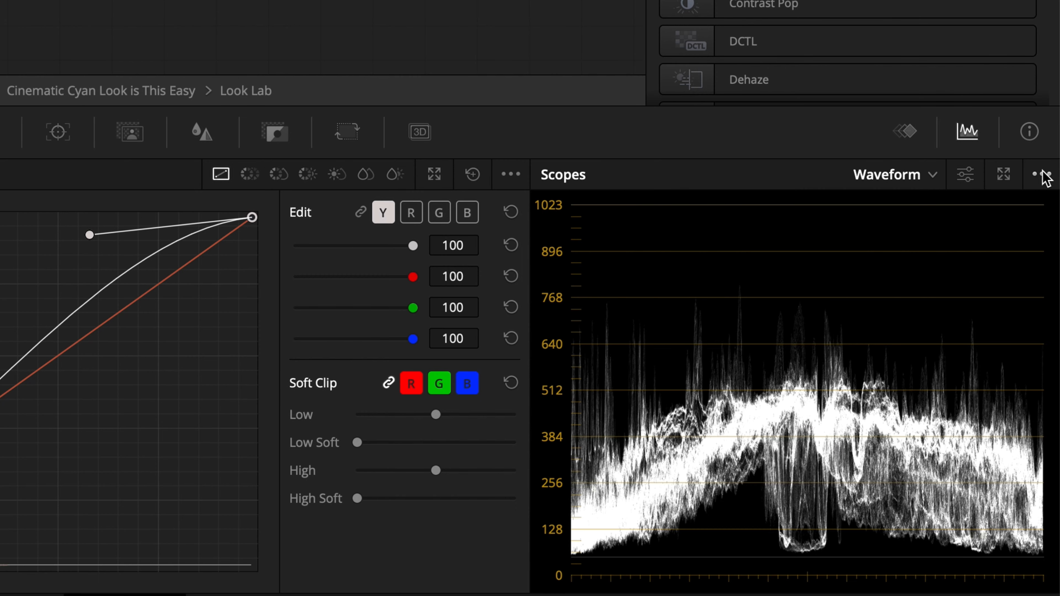
{"action": "left_click", "coordinate": [1051, 385]}
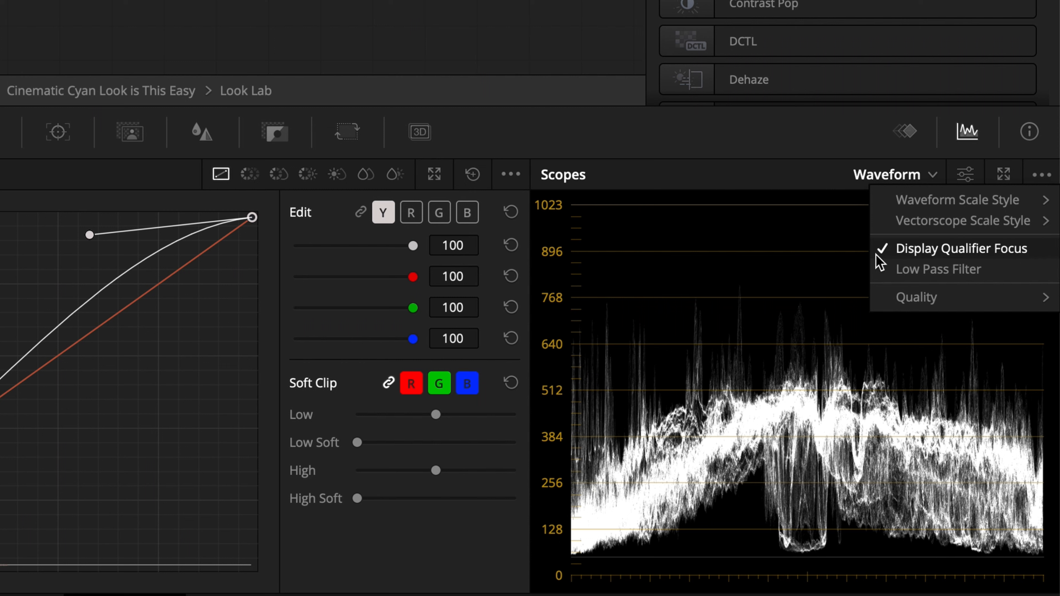
{"action": "left_click", "coordinate": [799, 273]}
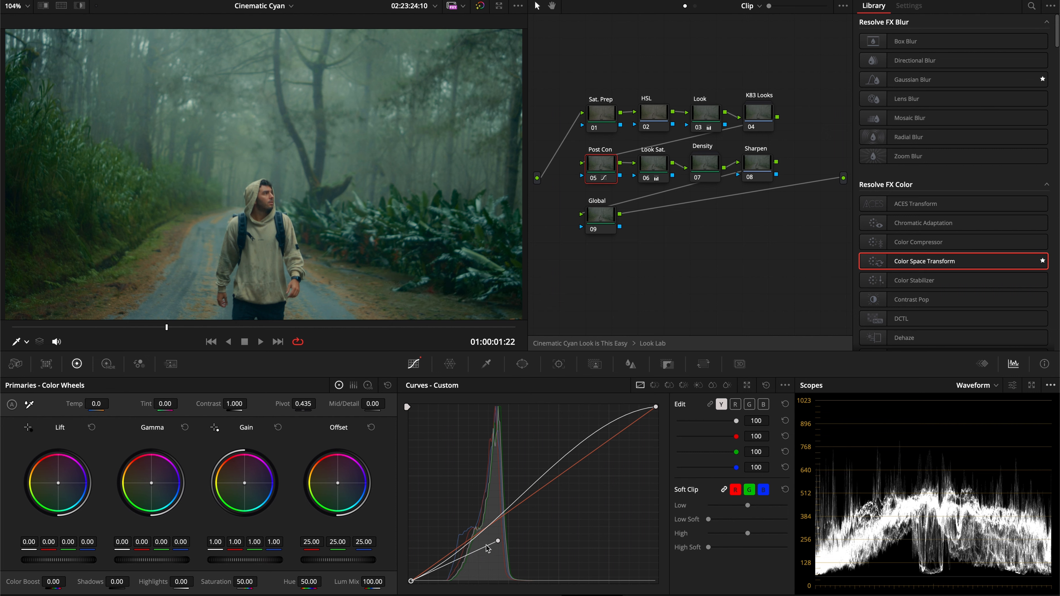
Lower the black point's handle on the Post Con curve slightly further to deepen the shadows
{"action": "left_click", "coordinate": [499, 542]}
{"action": "left_click_drag", "start_coordinate": [499, 542], "coordinate": [502, 546]}
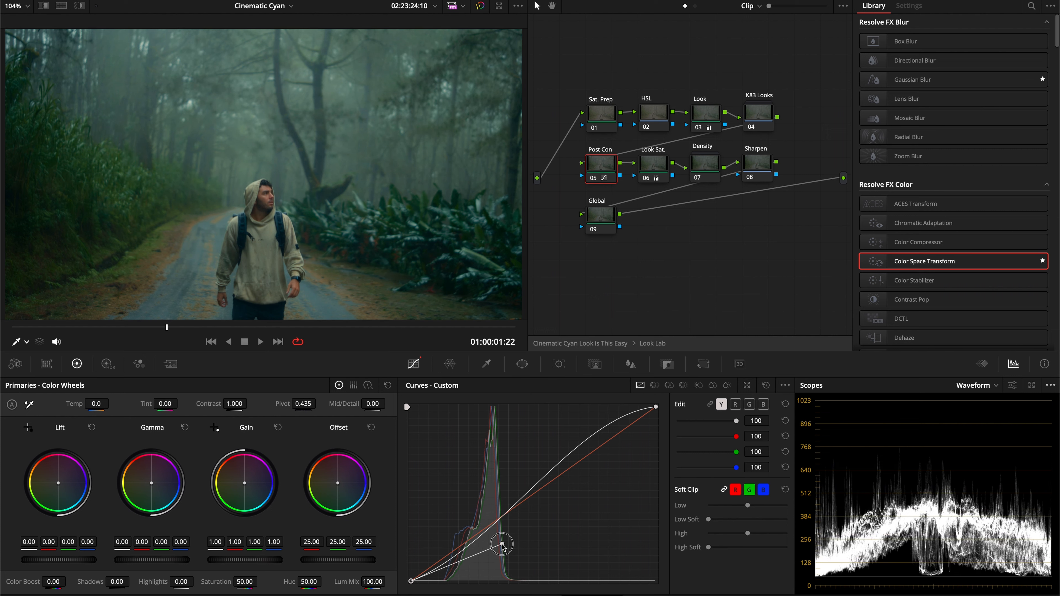
{"action": "left_click_drag", "start_coordinate": [502, 544], "coordinate": [502, 547]}
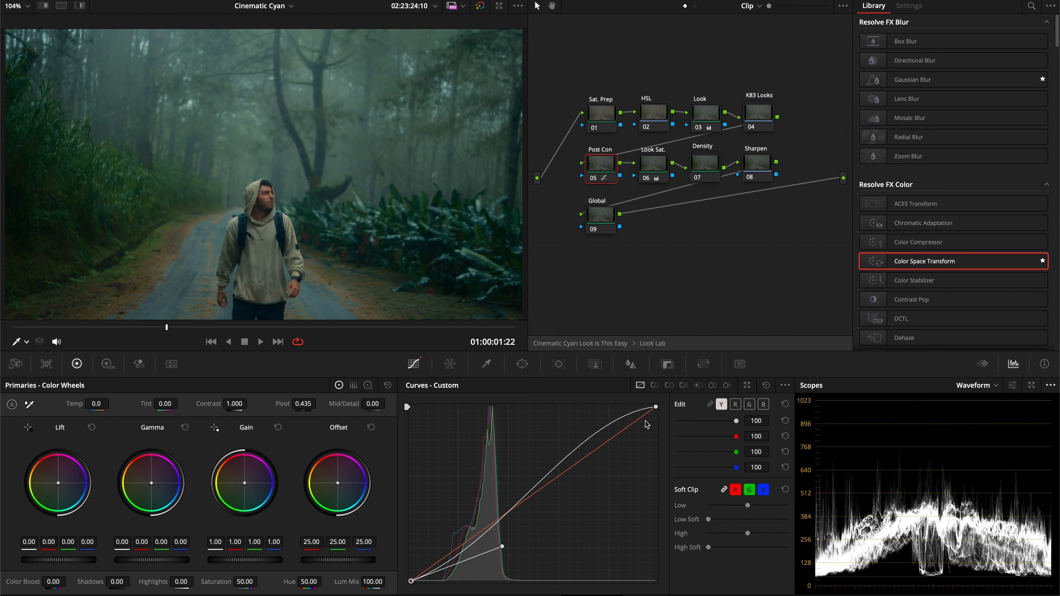
Try raising the Post Con curve's white point handle to the top of the graph, and undo it
{"action": "left_click", "coordinate": [655, 407]}
{"action": "left_click_drag", "start_coordinate": [574, 415], "coordinate": [576, 407]}
{"action": "key", "text": "ctrl+z"}
Nudge the Post Con curve's black point handle a touch lower and reselect the white point
{"action": "left_click", "coordinate": [413, 580]}
{"action": "left_click_drag", "start_coordinate": [503, 546], "coordinate": [503, 547]}
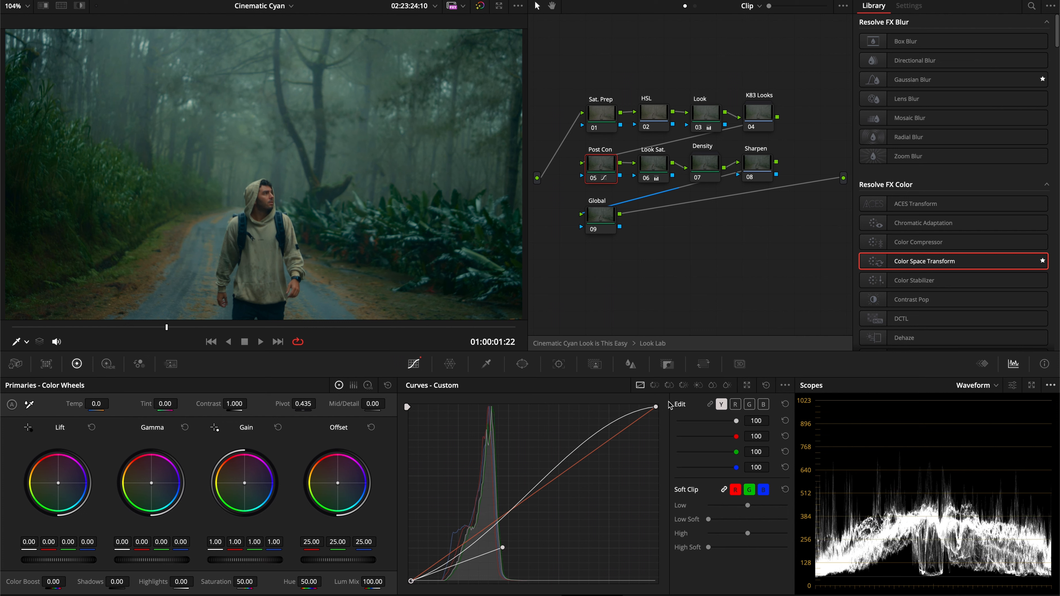
{"action": "left_click", "coordinate": [655, 407]}
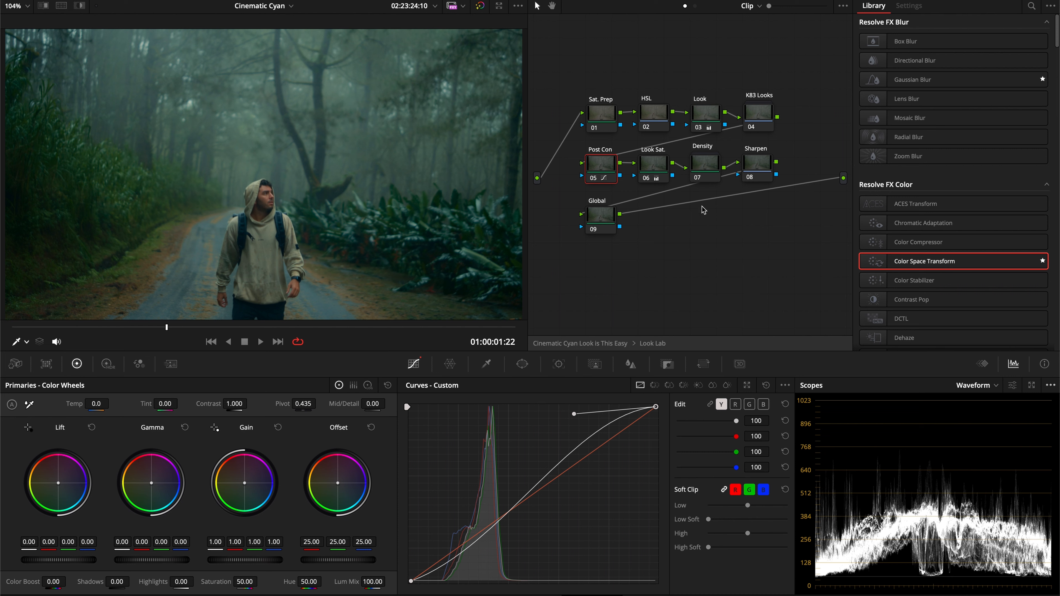
Compare the image with the Post Con node's contrast curve off and on
{"action": "key", "text": "ctrl+d"}
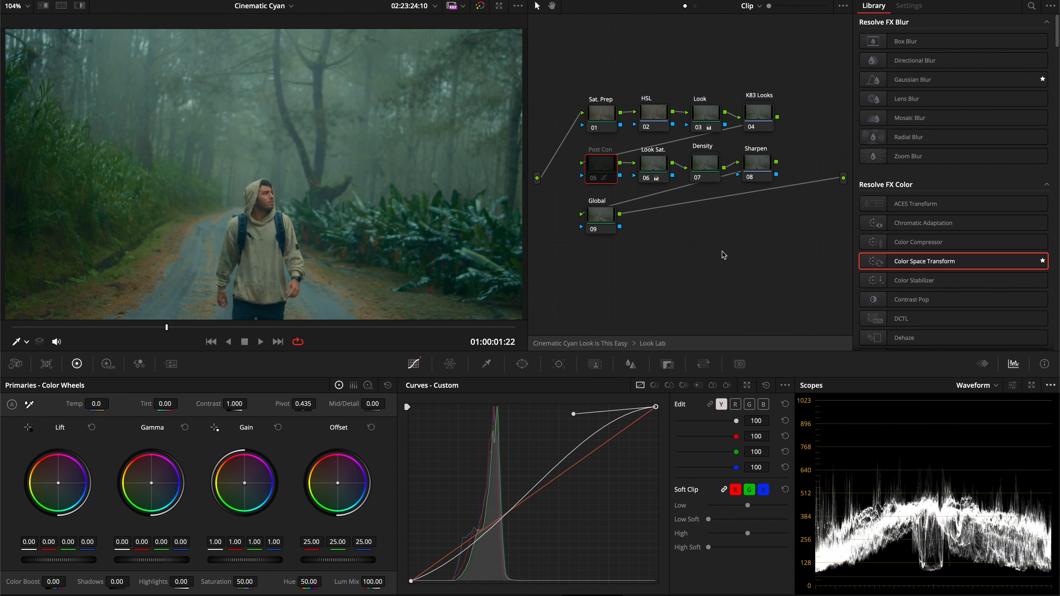
{"action": "key", "text": "ctrl+d"}
{"action": "key", "text": "ctrl+d"}
{"action": "key", "text": "ctrl+d"}
Play back the clip in the viewer to review the Post Con contrast across the whole shot
{"action": "key", "text": "space"}
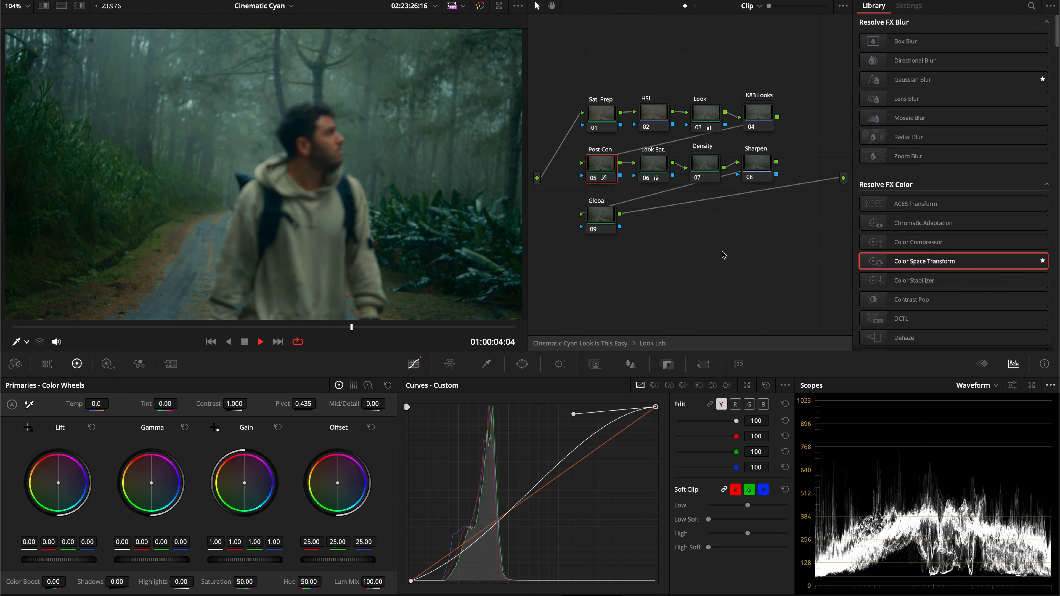
{"action": "key", "text": "space"}
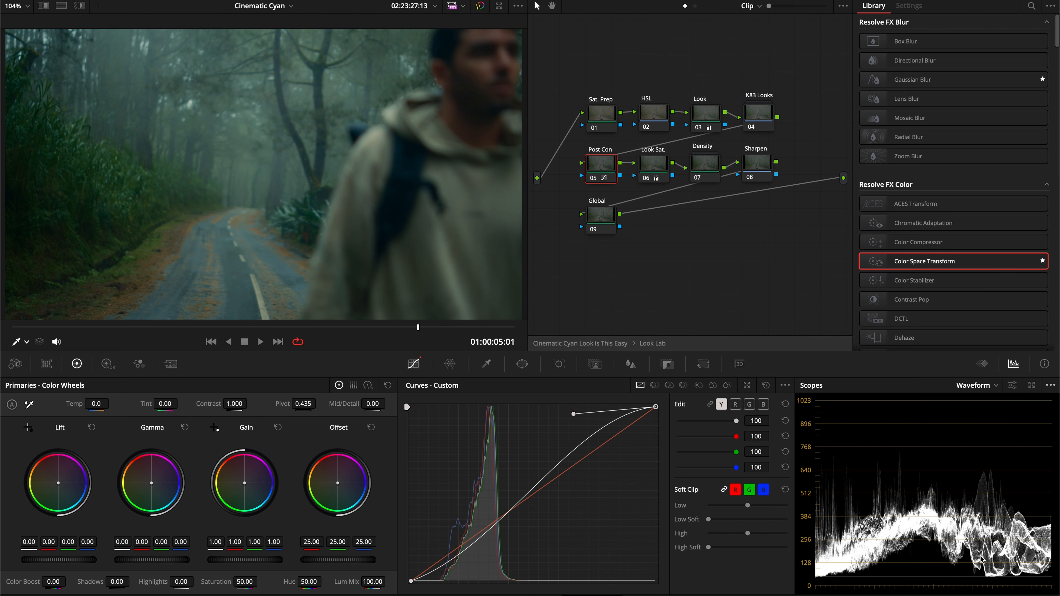
{"action": "key", "text": "space"}
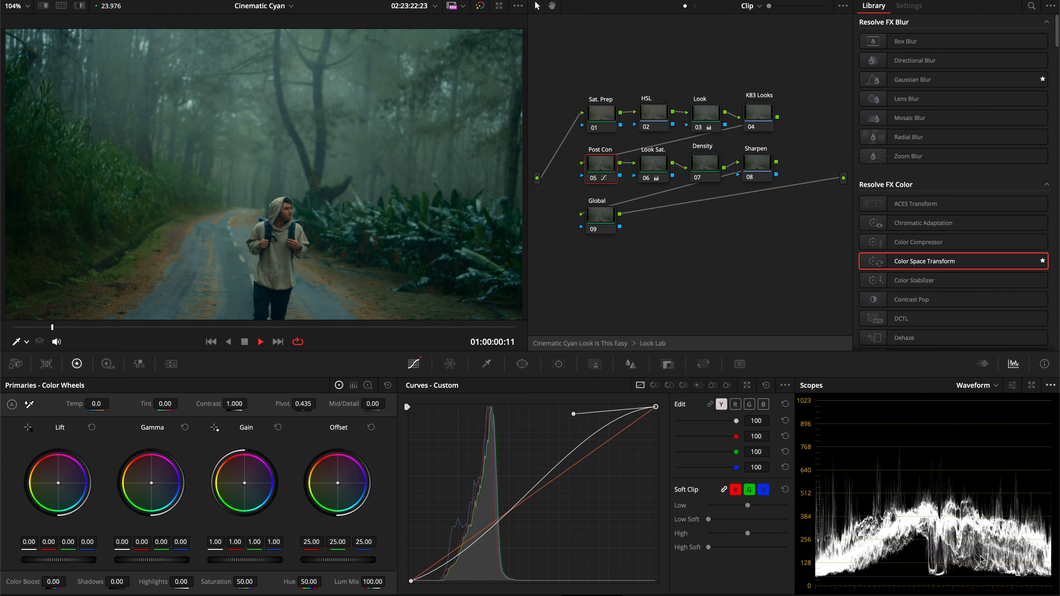
{"action": "key", "text": "space"}
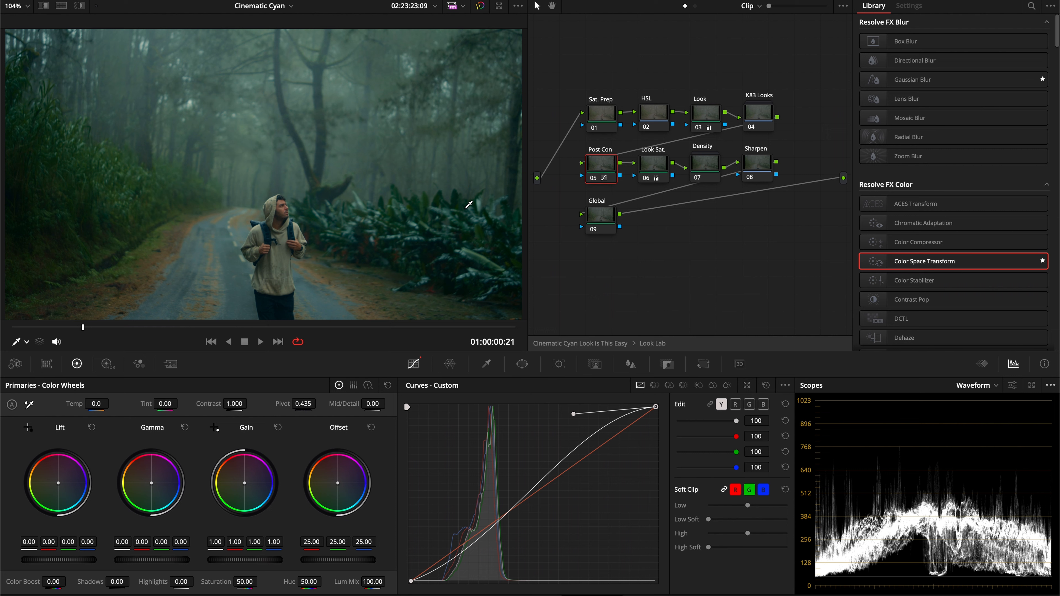
Switch the scope to Vectorscope and select the Look node to examine its color shift
{"action": "left_click", "coordinate": [990, 387]}
{"action": "left_click", "coordinate": [987, 426]}
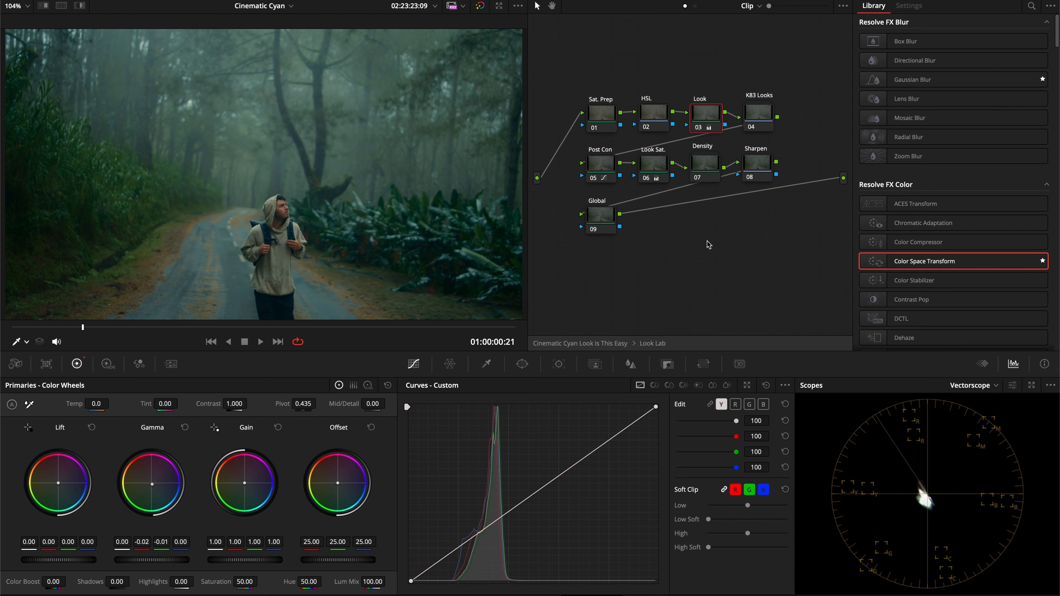
{"action": "left_click", "coordinate": [701, 116]}
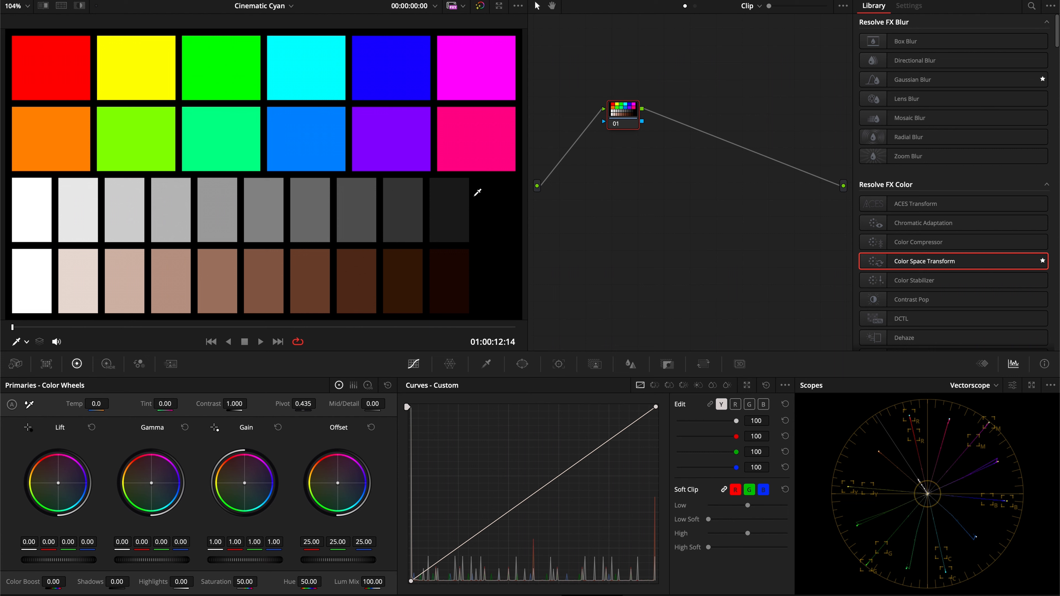
On the color chart clip's node, set gamma to -0.08 for red and -0.02 for green, checking the neutrals on the vectorscope
{"action": "left_click_drag", "start_coordinate": [628, 107], "coordinate": [631, 127]}
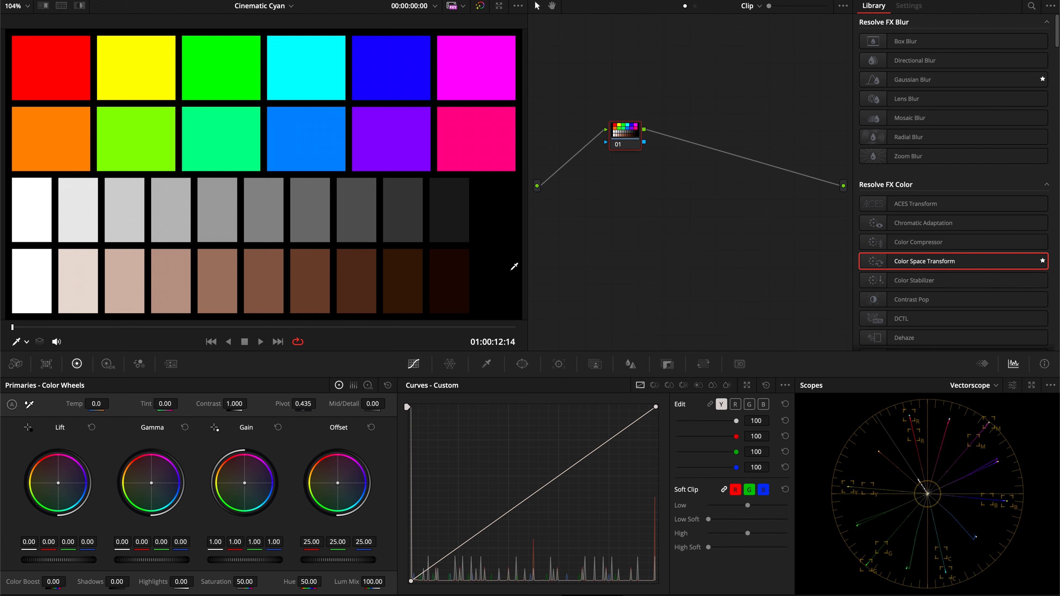
{"action": "scroll", "coordinate": [923, 493], "scroll_direction": "up", "scroll_amount": 2}
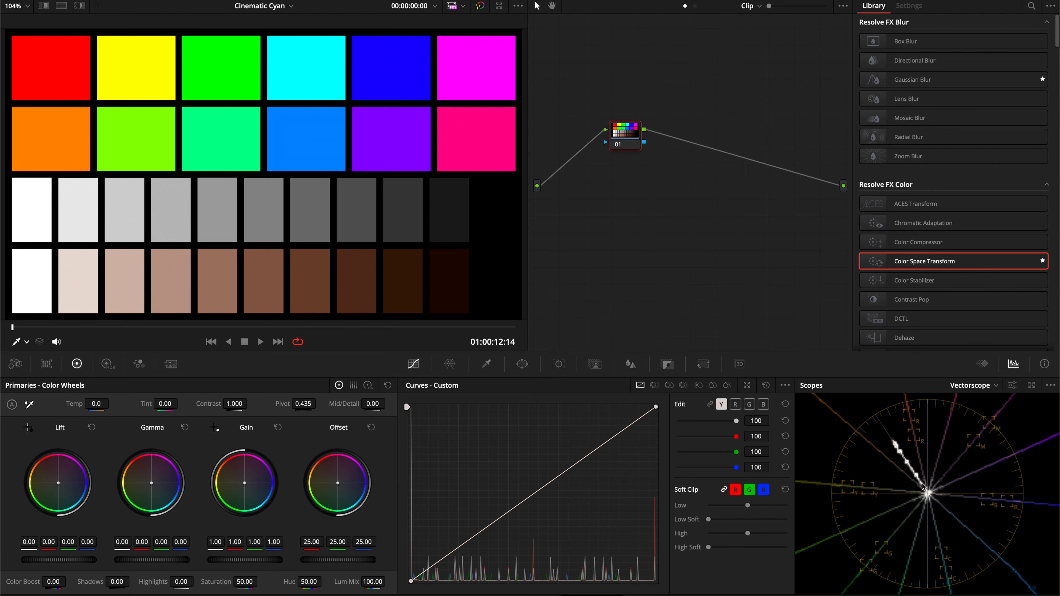
{"action": "scroll", "coordinate": [945, 523], "scroll_direction": "down", "scroll_amount": 2}
{"action": "left_click_drag", "start_coordinate": [142, 541], "coordinate": [37, 551]}
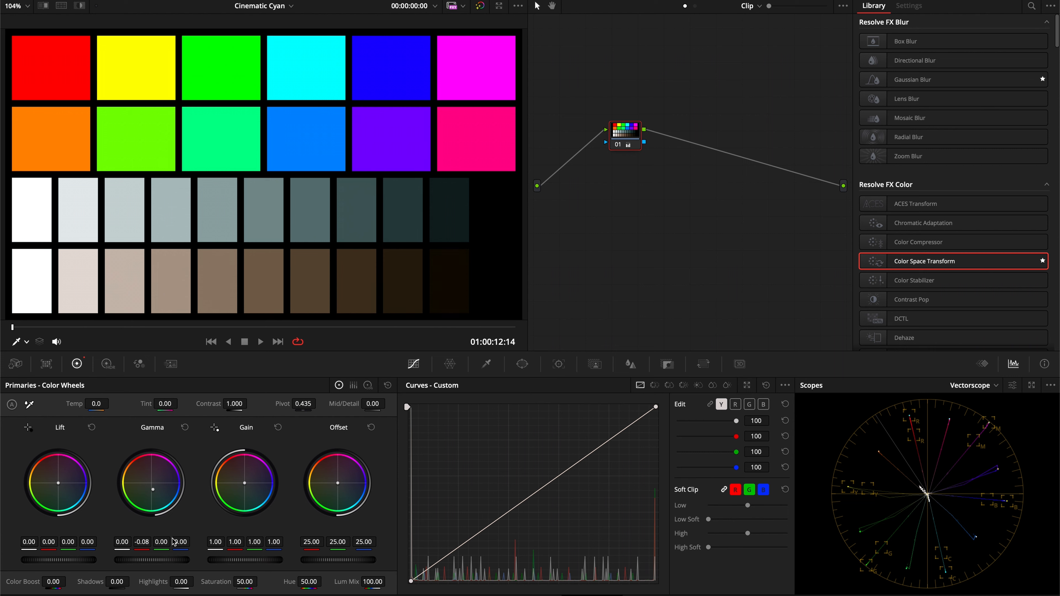
{"action": "mouse_move", "coordinate": [167, 542]}
{"action": "left_mouse_down"}
{"action": "mouse_move", "coordinate": [141, 541]}
{"action": "mouse_move", "coordinate": [151, 537]}
{"action": "left_mouse_up"}
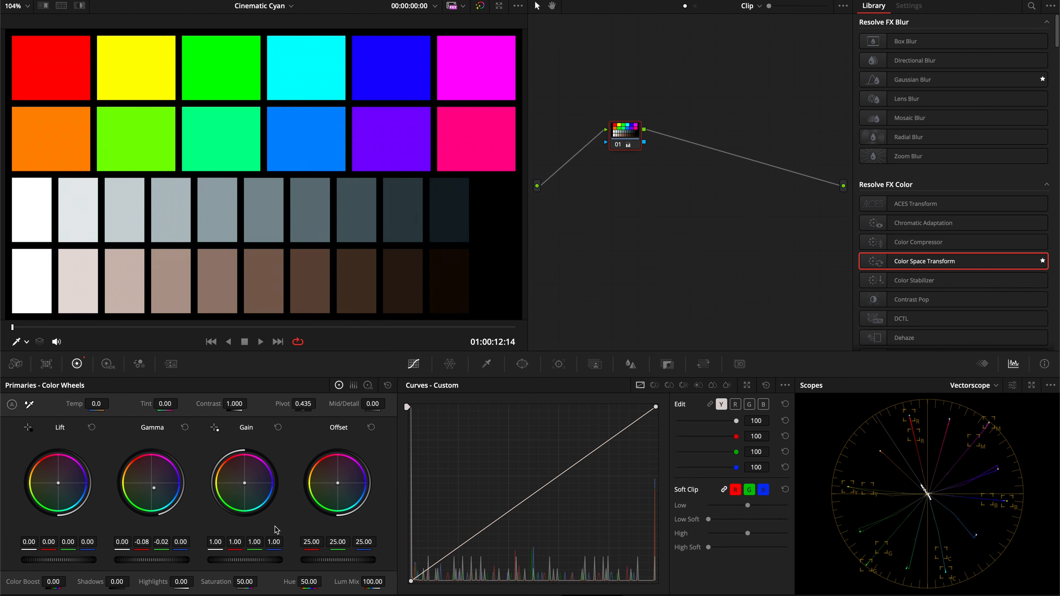
{"action": "scroll", "coordinate": [890, 512], "scroll_direction": "up", "scroll_amount": 5}
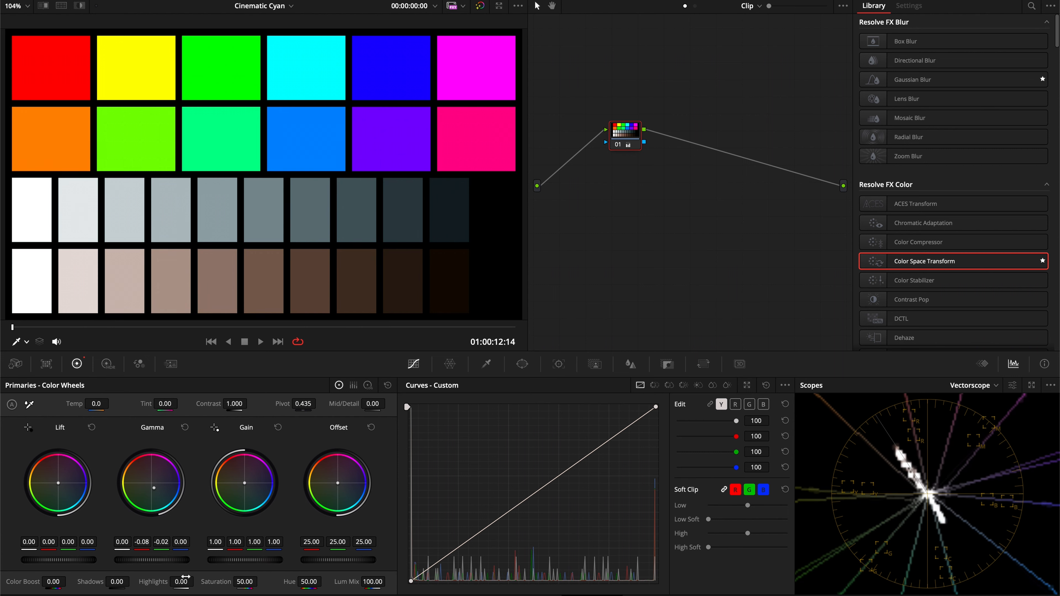
{"action": "left_click_drag", "start_coordinate": [165, 542], "coordinate": [128, 546]}
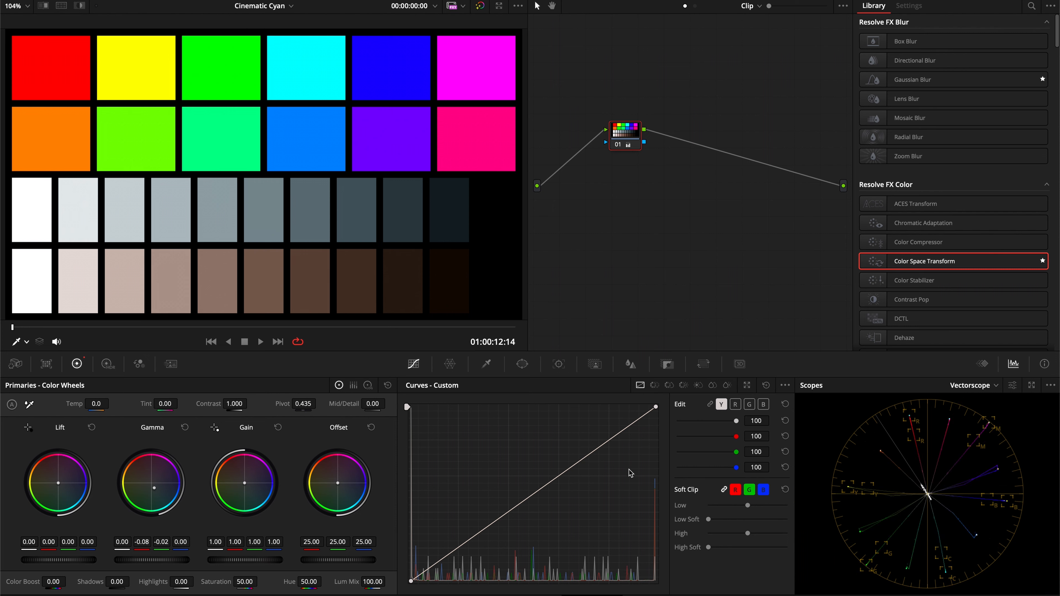
Compare the color chart with the first node's gamma shift off and on, leaving the node disabled
{"action": "key", "text": "ctrl+d"}
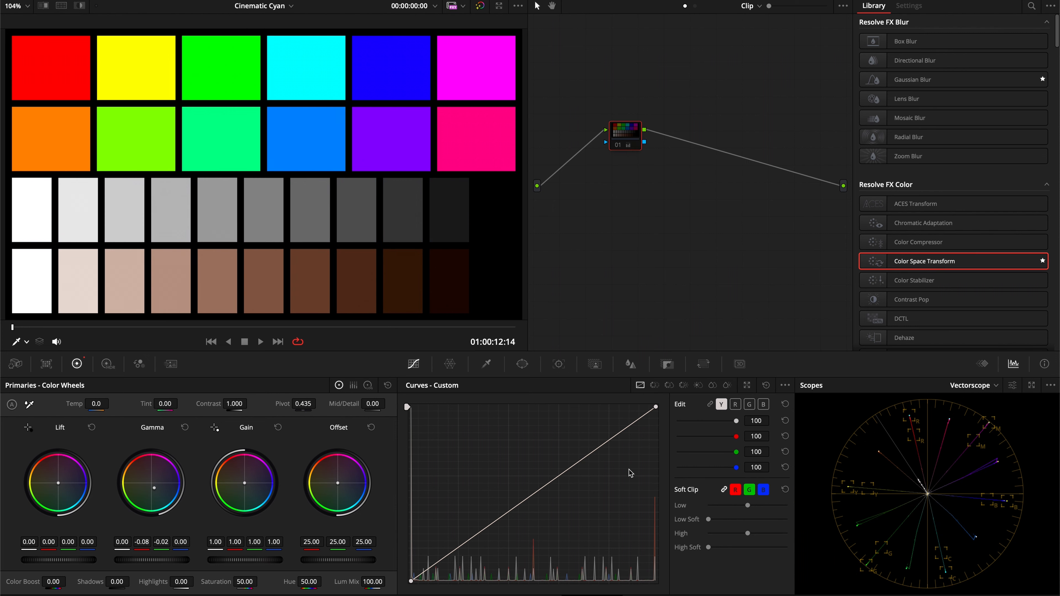
{"action": "key", "text": "ctrl+d"}
{"action": "key", "text": "ctrl+d"}
{"action": "key", "text": "ctrl+d"}
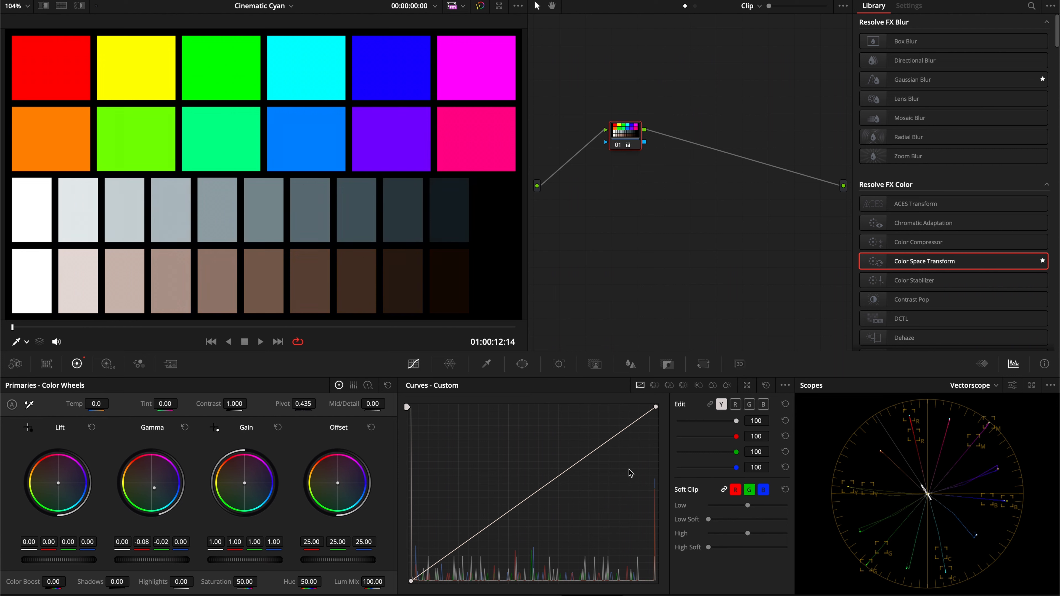
{"action": "key", "text": "ctrl+d"}
{"action": "key", "text": "ctrl+d"}
{"action": "key", "text": "ctrl+d"}
{"action": "key", "text": "ctrl+d"}
{"action": "key", "text": "ctrl+d"}
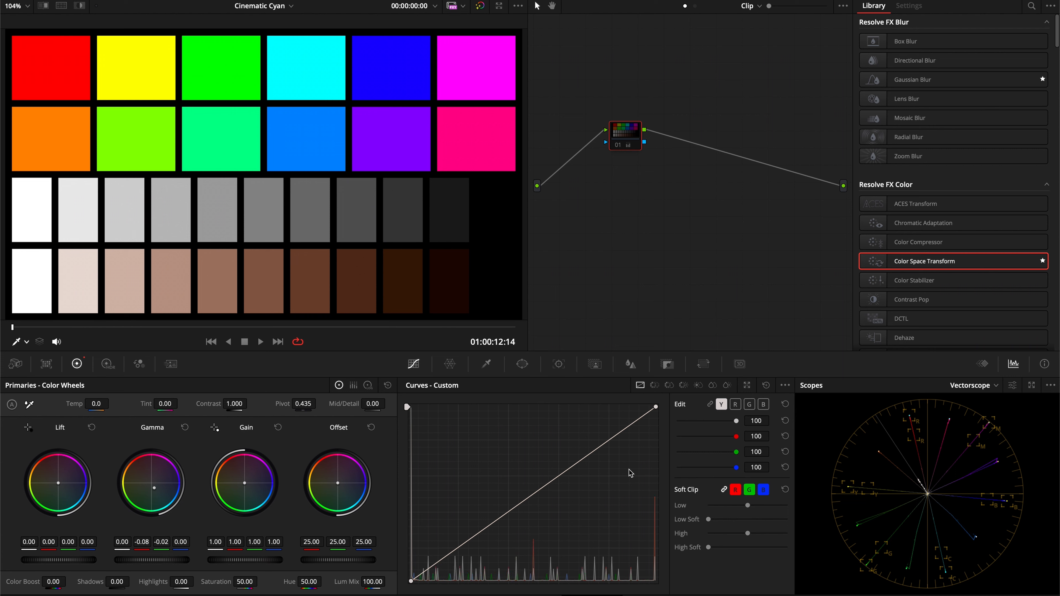
Add a second serial node and set its offset to 11.48 for red and 21.32 for green
{"action": "key", "text": "alt+s"}
{"action": "left_click_drag", "start_coordinate": [312, 543], "coordinate": [338, 543]}
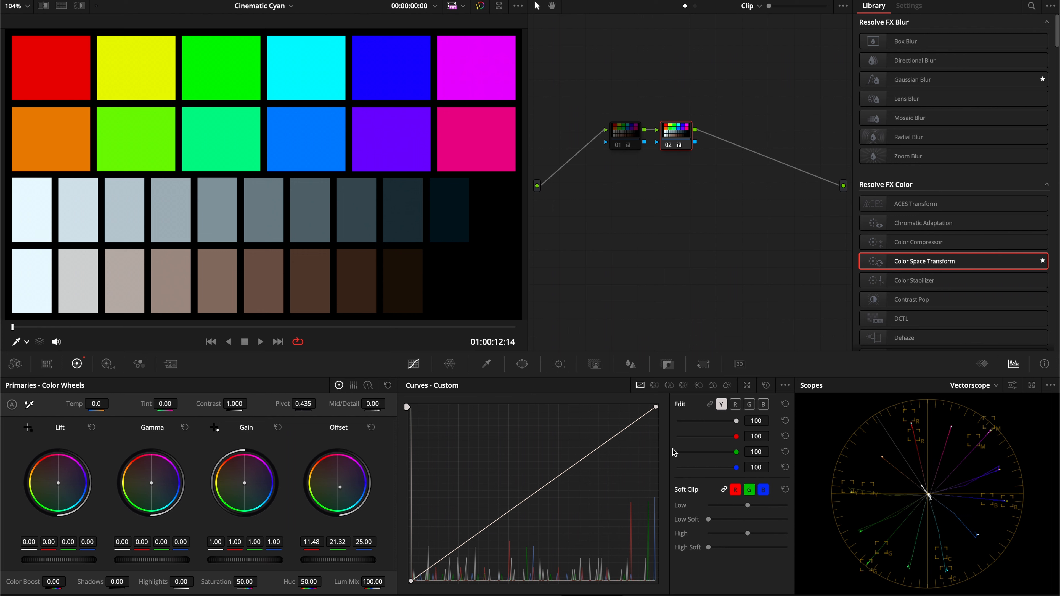
Compare the color chart with the second node's offset shift off and on, leaving the node disabled
{"action": "key", "text": "ctrl+d"}
{"action": "key", "text": "ctrl+d"}
{"action": "key", "text": "ctrl+d"}
{"action": "key", "text": "ctrl+d"}
{"action": "key", "text": "ctrl+d"}
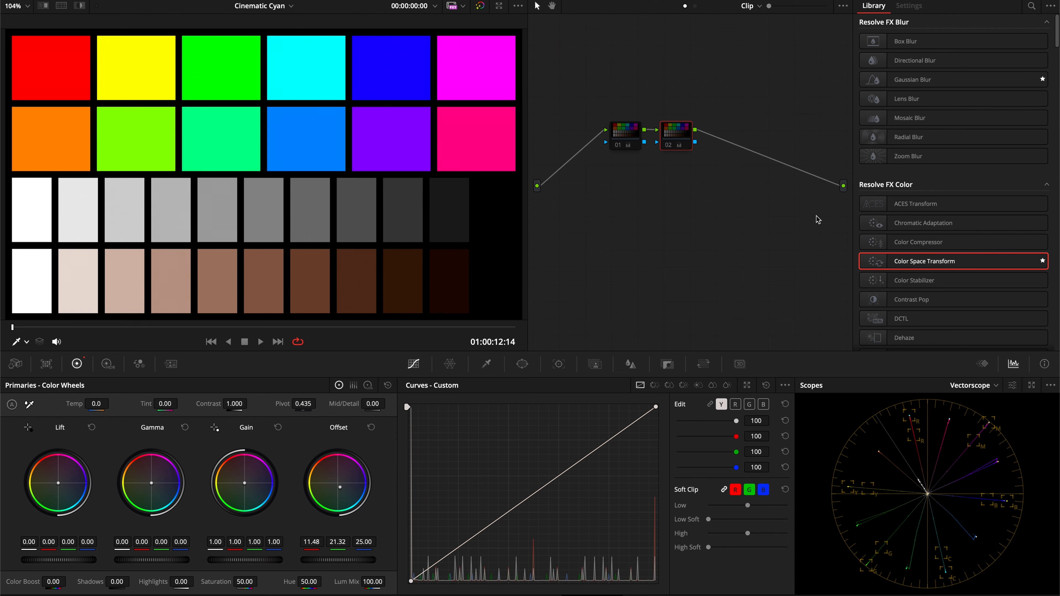
{"action": "key", "text": "ctrl+d"}
{"action": "key", "text": "ctrl+d"}
{"action": "key", "text": "ctrl+d"}
{"action": "key", "text": "ctrl+d"}
{"action": "key", "text": "ctrl+d"}
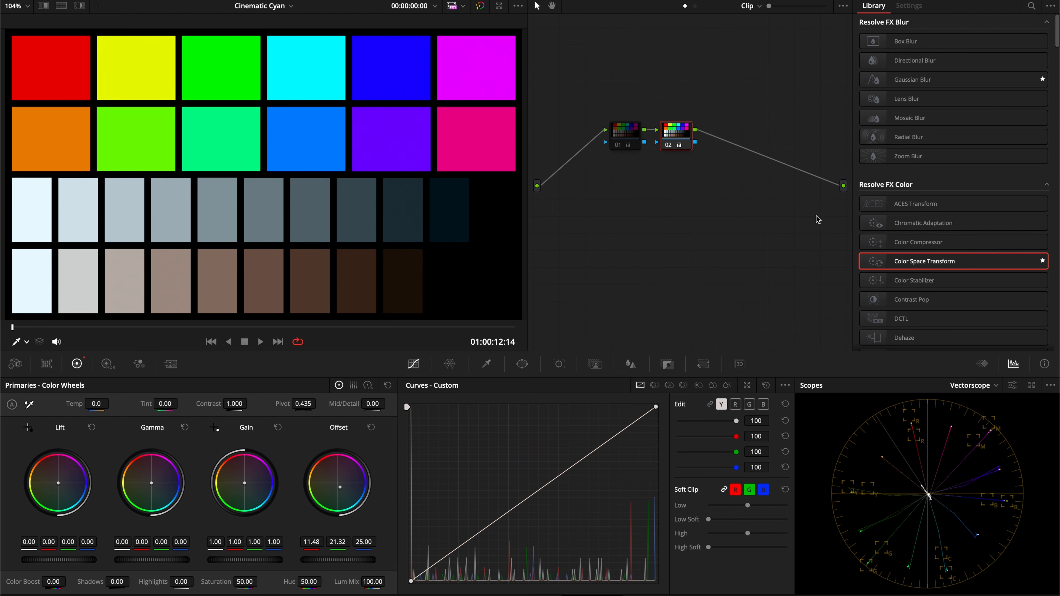
{"action": "key", "text": "ctrl+d"}
{"action": "key", "text": "ctrl+d"}
{"action": "key", "text": "ctrl+d"}
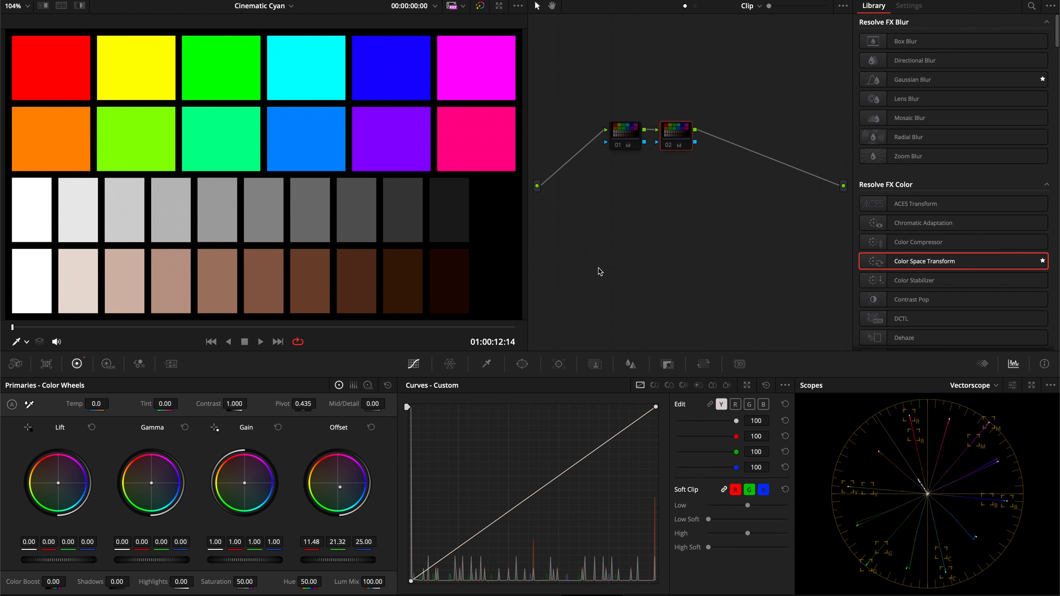
Add a third serial node and try small shifts of its offset and gamma wheels, resetting each one
{"action": "key", "text": "alt+s"}
{"action": "mouse_move", "coordinate": [337, 484]}
{"action": "left_mouse_down"}
{"action": "mouse_move", "coordinate": [321, 491]}
{"action": "mouse_move", "coordinate": [431, 473]}
{"action": "mouse_move", "coordinate": [215, 421]}
{"action": "mouse_move", "coordinate": [529, 304]}
{"action": "mouse_move", "coordinate": [480, 271]}
{"action": "mouse_move", "coordinate": [561, 166]}
{"action": "mouse_move", "coordinate": [495, 242]}
{"action": "mouse_move", "coordinate": [641, 201]}
{"action": "mouse_move", "coordinate": [482, 175]}
{"action": "mouse_move", "coordinate": [343, 482]}
{"action": "left_mouse_up"}
{"action": "double_click", "coordinate": [343, 482]}
{"action": "mouse_move", "coordinate": [151, 484]}
{"action": "left_mouse_down"}
{"action": "mouse_move", "coordinate": [196, 577]}
{"action": "mouse_move", "coordinate": [546, 562]}
{"action": "mouse_move", "coordinate": [299, 467]}
{"action": "mouse_move", "coordinate": [470, 568]}
{"action": "mouse_move", "coordinate": [146, 579]}
{"action": "mouse_move", "coordinate": [214, 445]}
{"action": "mouse_move", "coordinate": [169, 519]}
{"action": "mouse_move", "coordinate": [151, 487]}
{"action": "left_mouse_up"}
{"action": "double_click", "coordinate": [152, 486]}
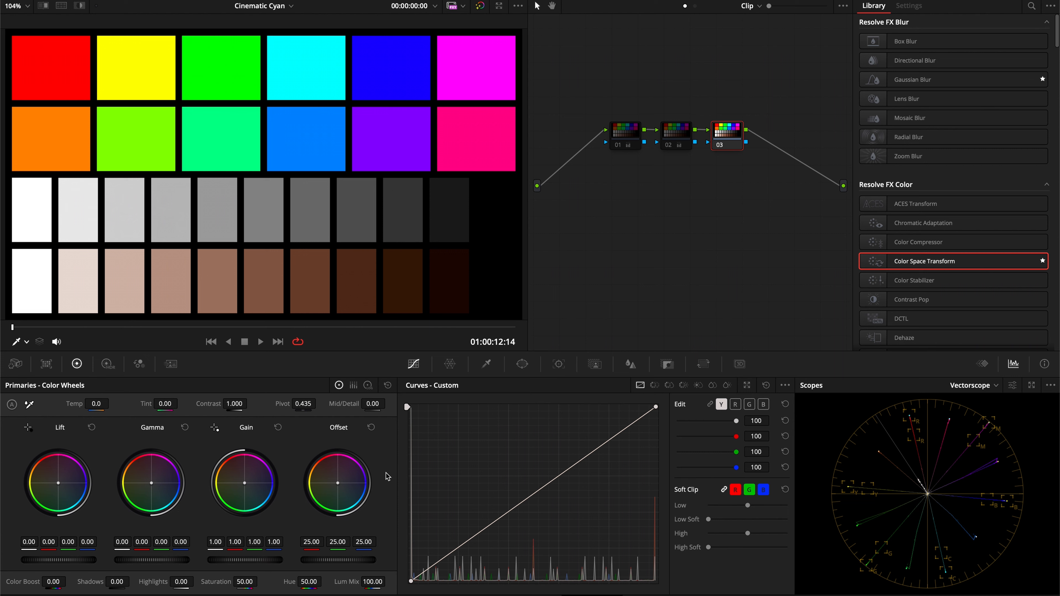
Try shifting the third node's gamma wheel toward blue and toward the opposite side, resetting it each time
{"action": "left_click_drag", "start_coordinate": [151, 483], "coordinate": [154, 484]}
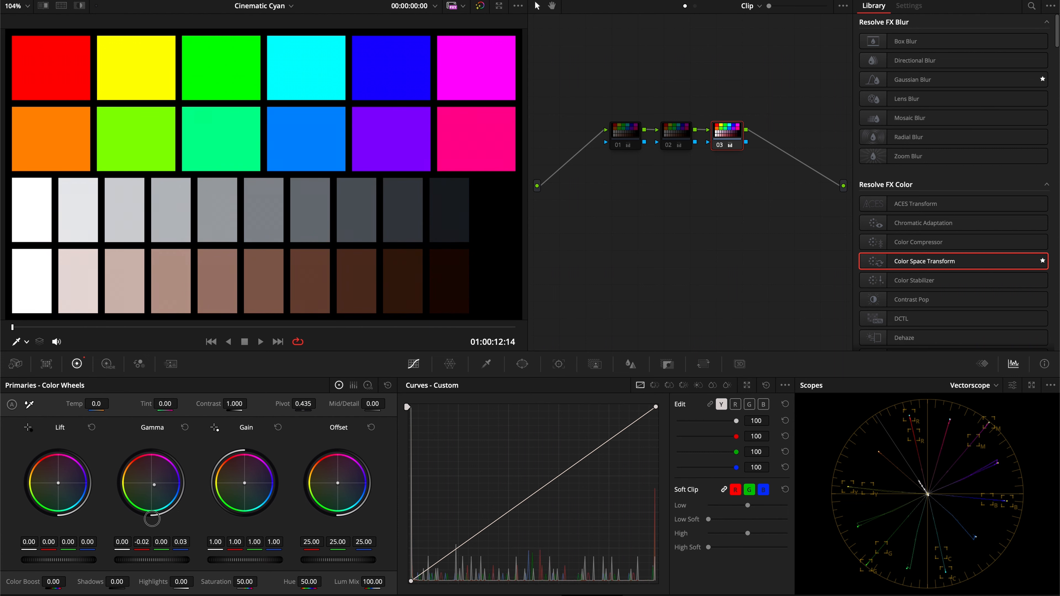
{"action": "double_click", "coordinate": [156, 483]}
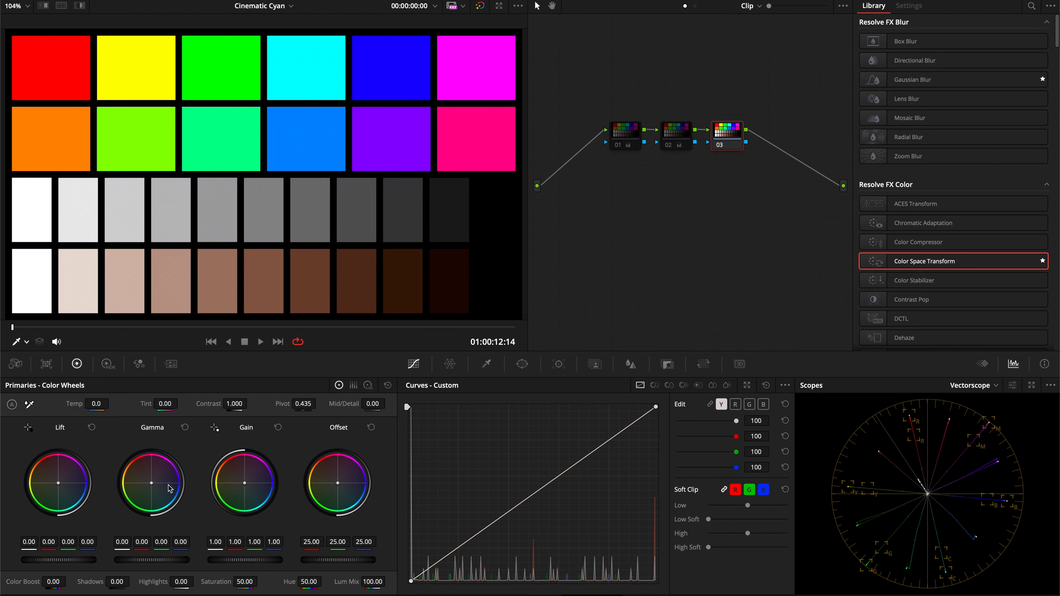
{"action": "mouse_move", "coordinate": [154, 489]}
{"action": "left_mouse_down"}
{"action": "mouse_move", "coordinate": [153, 505]}
{"action": "mouse_move", "coordinate": [129, 484]}
{"action": "left_mouse_up"}
{"action": "double_click", "coordinate": [150, 484]}
Try pushing the third node's gamma wheel toward cyan and its gain wheel toward cyan-blue, undoing each shift
{"action": "left_click_drag", "start_coordinate": [150, 502], "coordinate": [161, 493]}
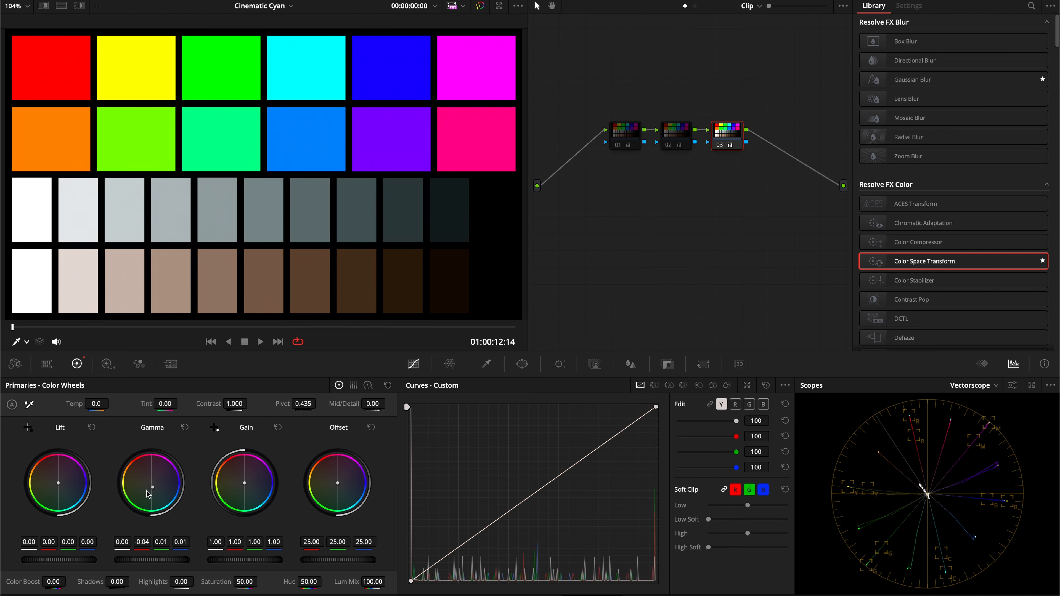
{"action": "key", "text": "ctrl+z"}
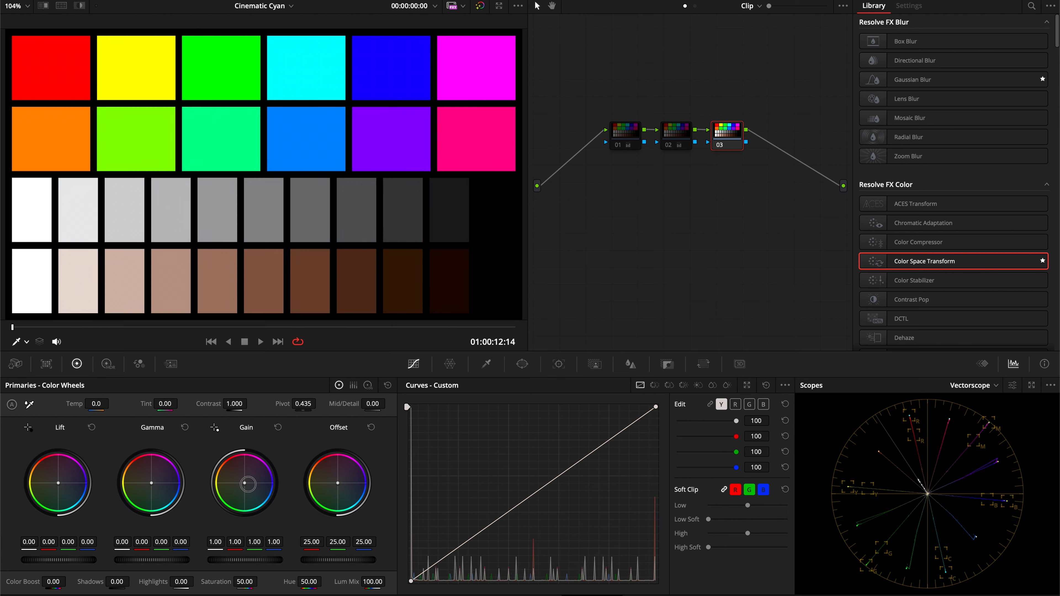
{"action": "left_click_drag", "start_coordinate": [248, 485], "coordinate": [265, 502]}
{"action": "key", "text": "super+z"}
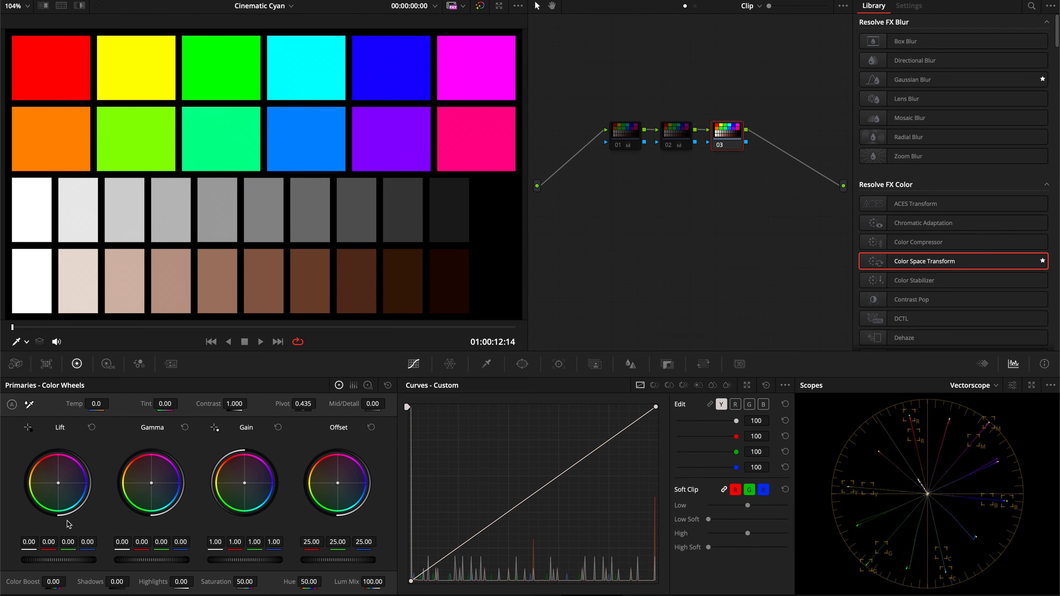